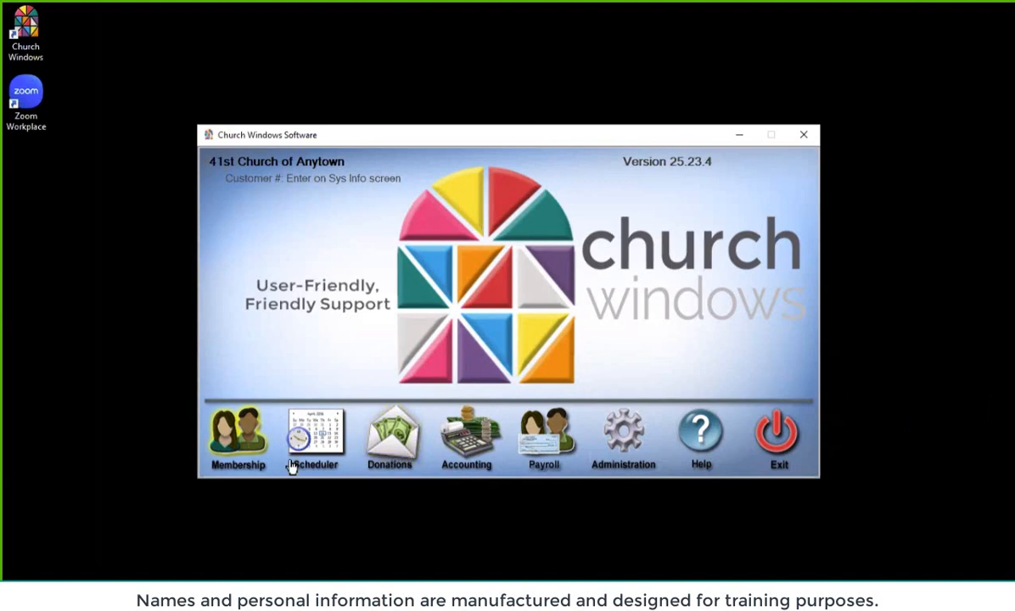
# Step: Open attendance entry in the Membership module
pyautogui.click(263, 448)
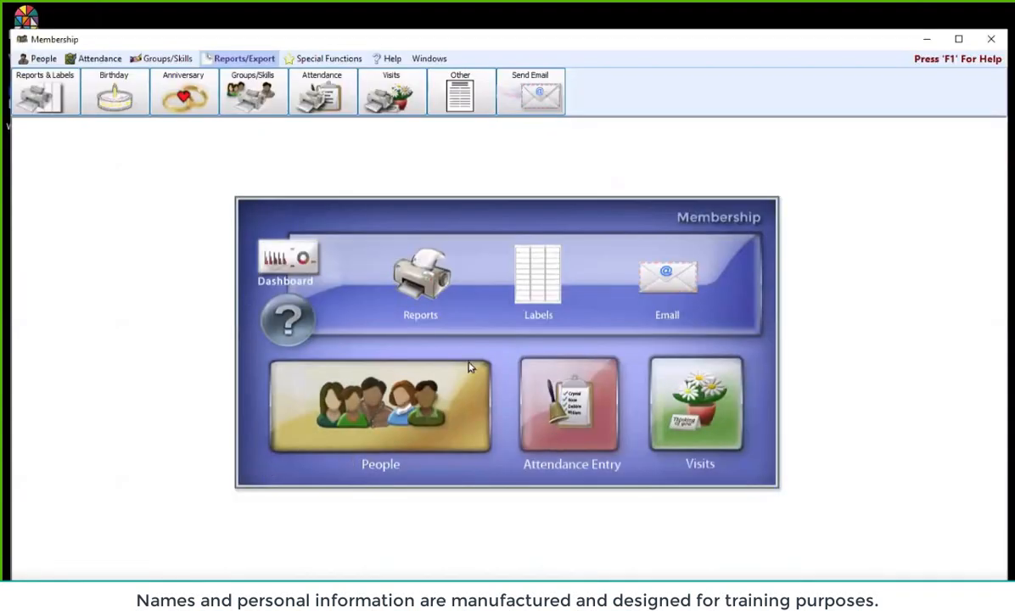
pyautogui.click(115, 63)
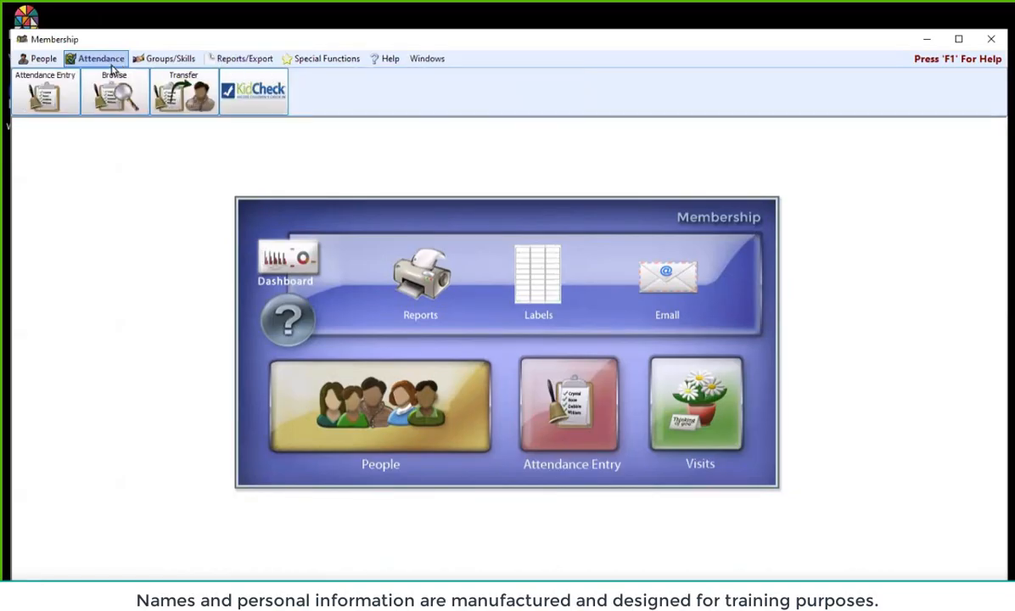
pyautogui.click(47, 96)
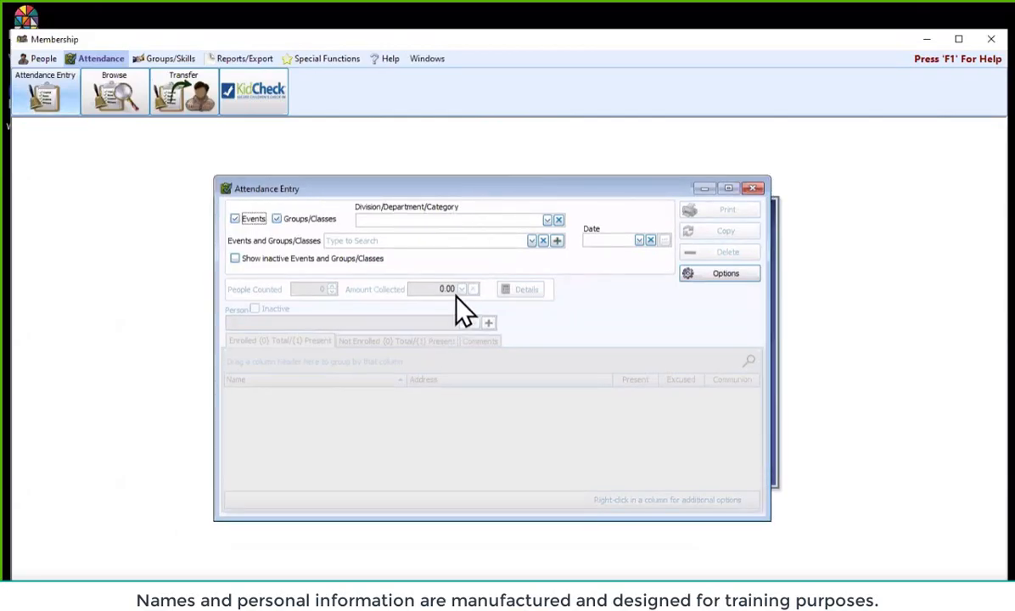
# Step: Limit the attendance entry to events and choose Sunday AM Worship dated 10/06/2024
pyautogui.click(532, 242)
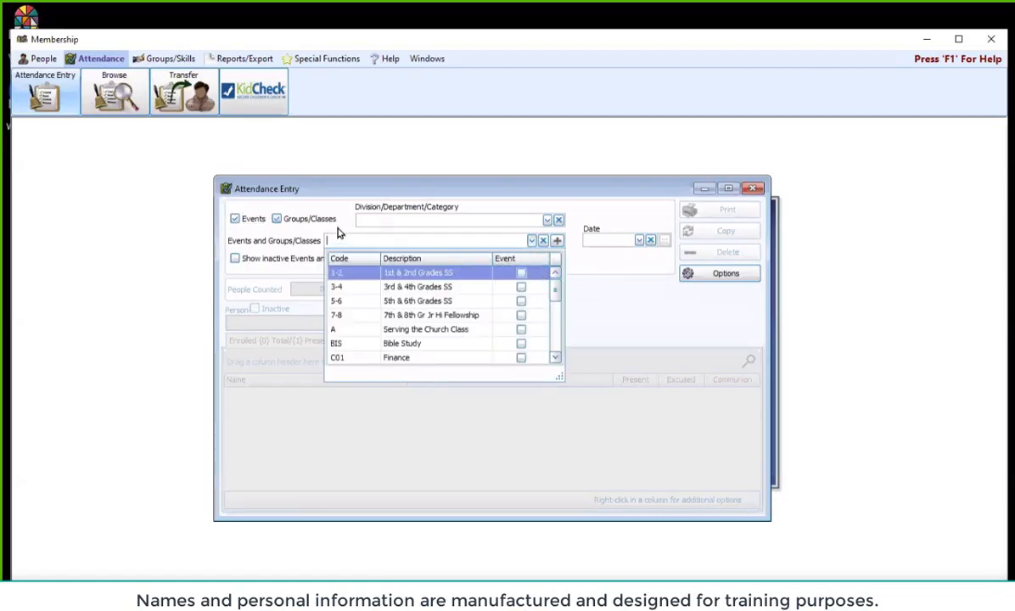
pyautogui.click(326, 219)
pyautogui.click(532, 241)
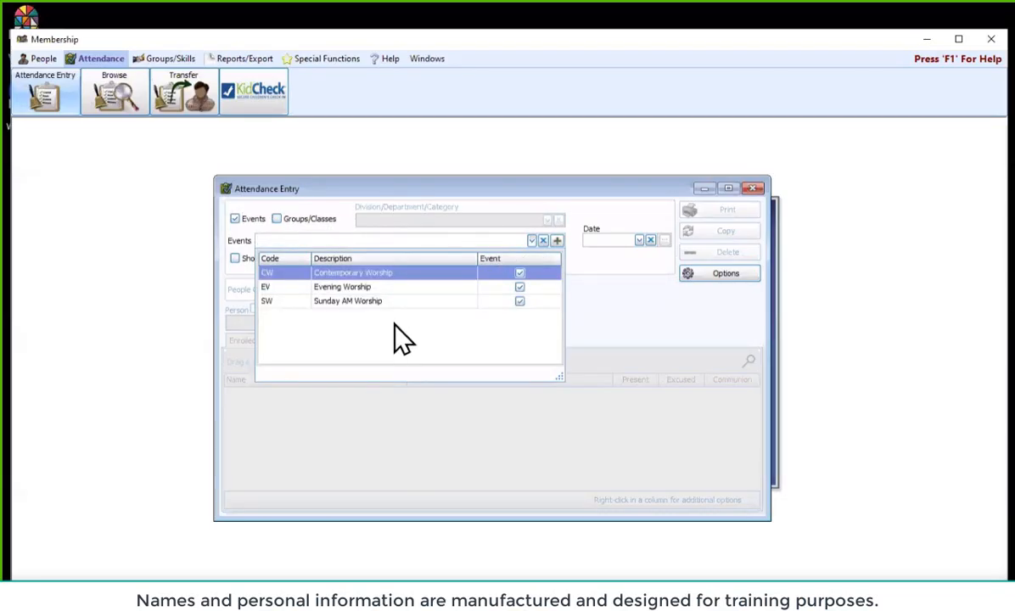
pyautogui.click(395, 302)
pyautogui.click(639, 241)
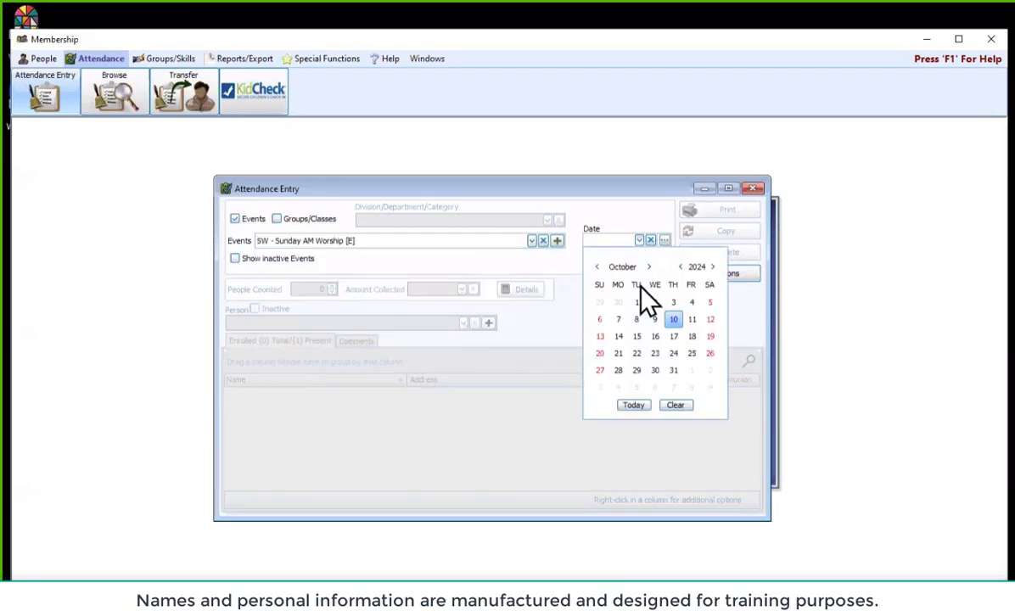
pyautogui.click(595, 323)
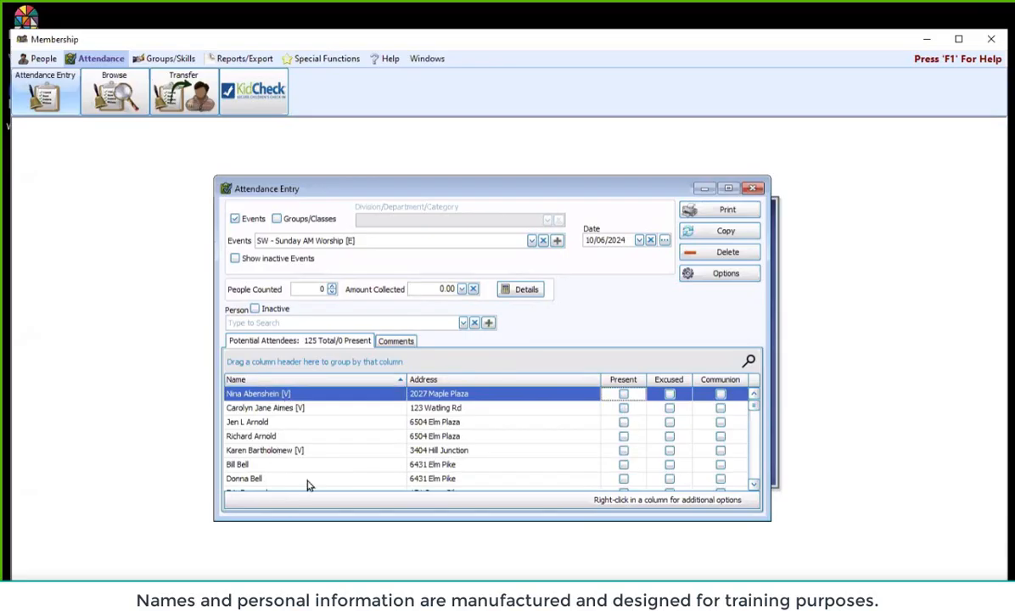
# Step: Look over the people count and the potential attendees' Present marks in the attendance entry, and close it
pyautogui.moveTo(527, 188); pyautogui.dragTo(551, 187)
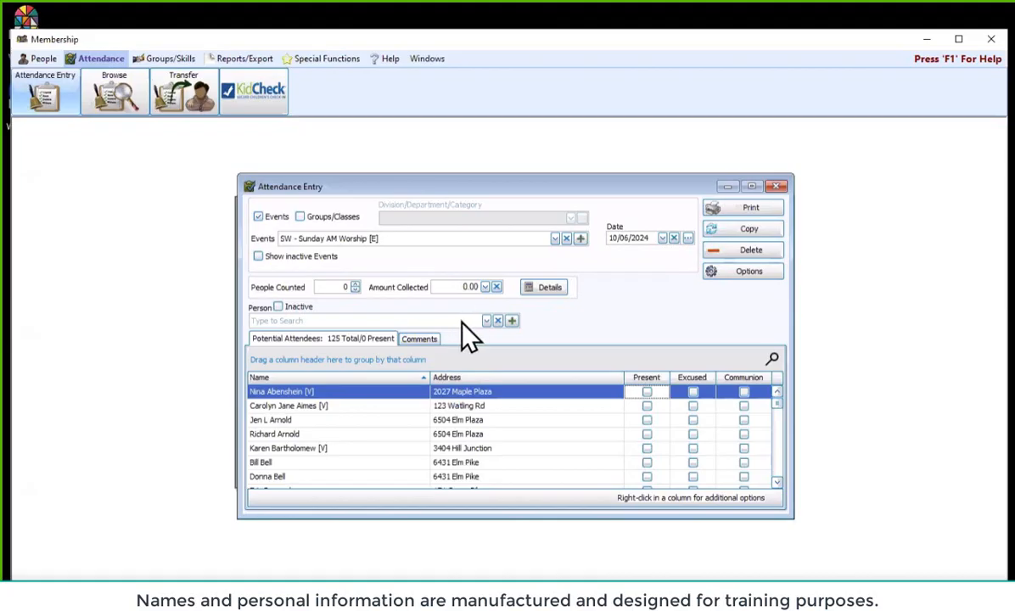
pyautogui.click(341, 289)
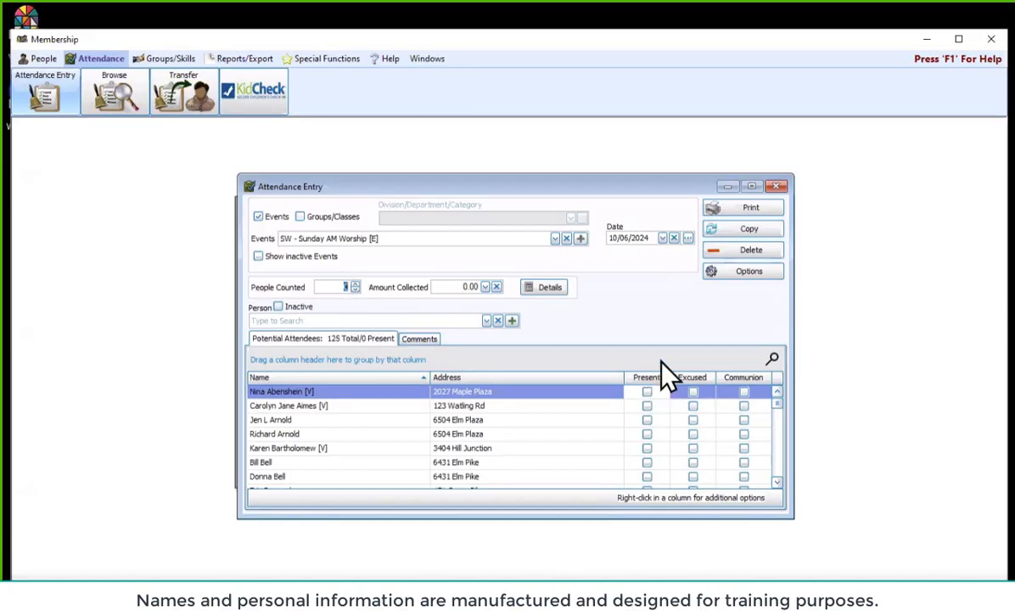
pyautogui.click(648, 391)
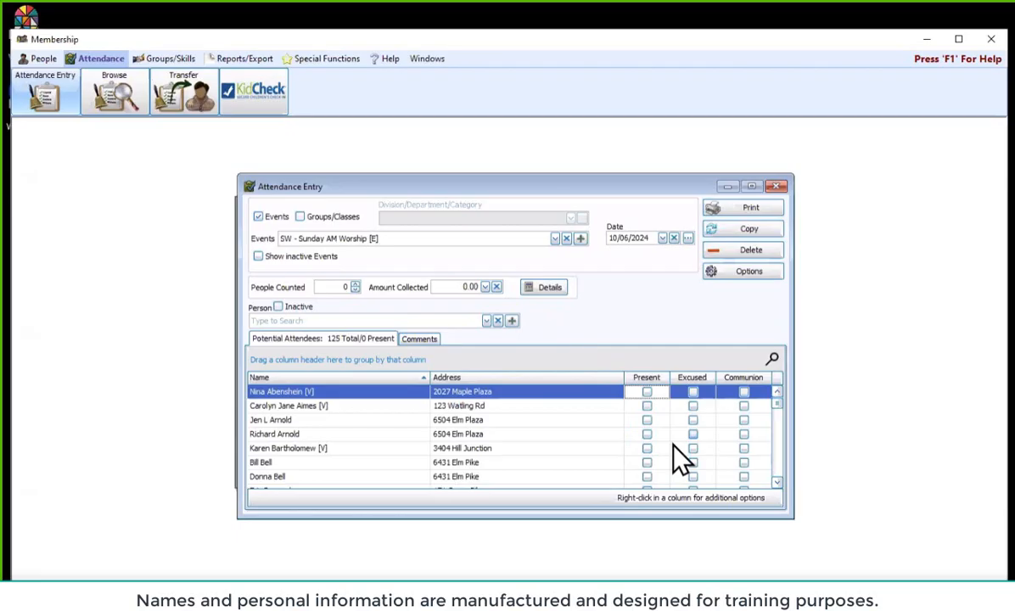
pyautogui.click(776, 186)
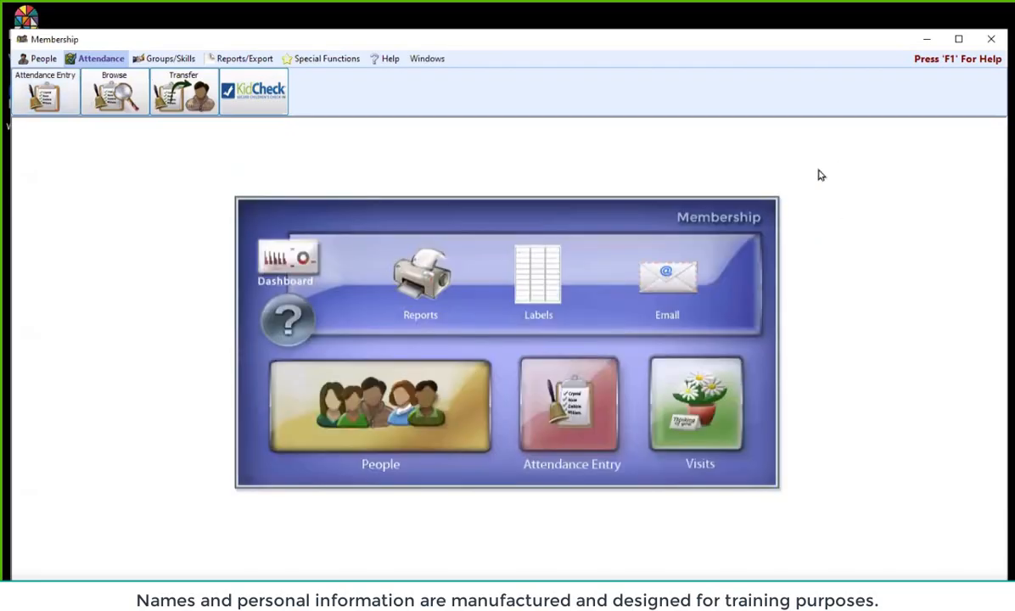
# Step: Open the options for the attendance summary by person report
pyautogui.click(255, 63)
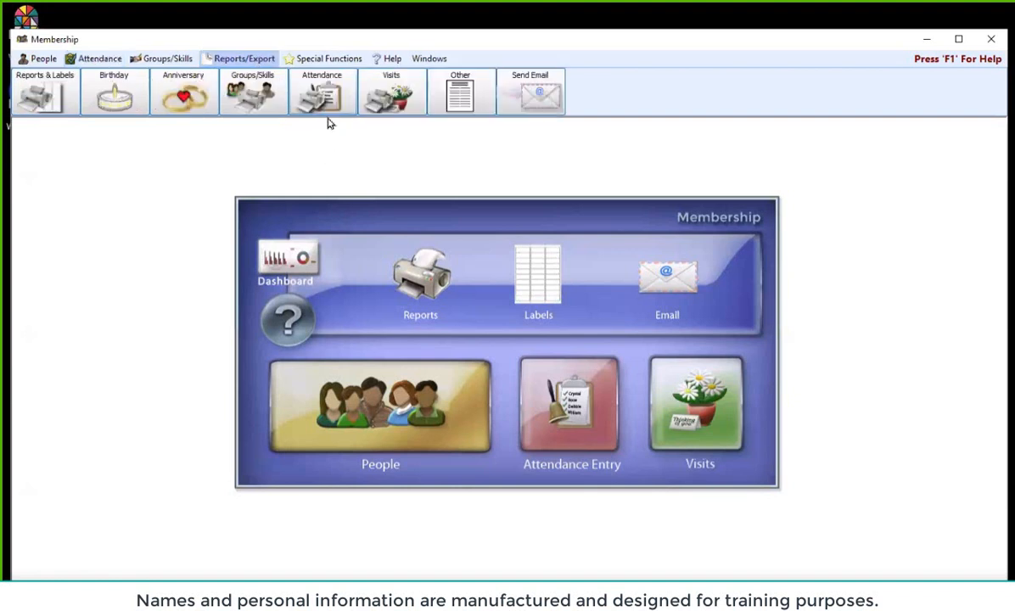
pyautogui.click(320, 97)
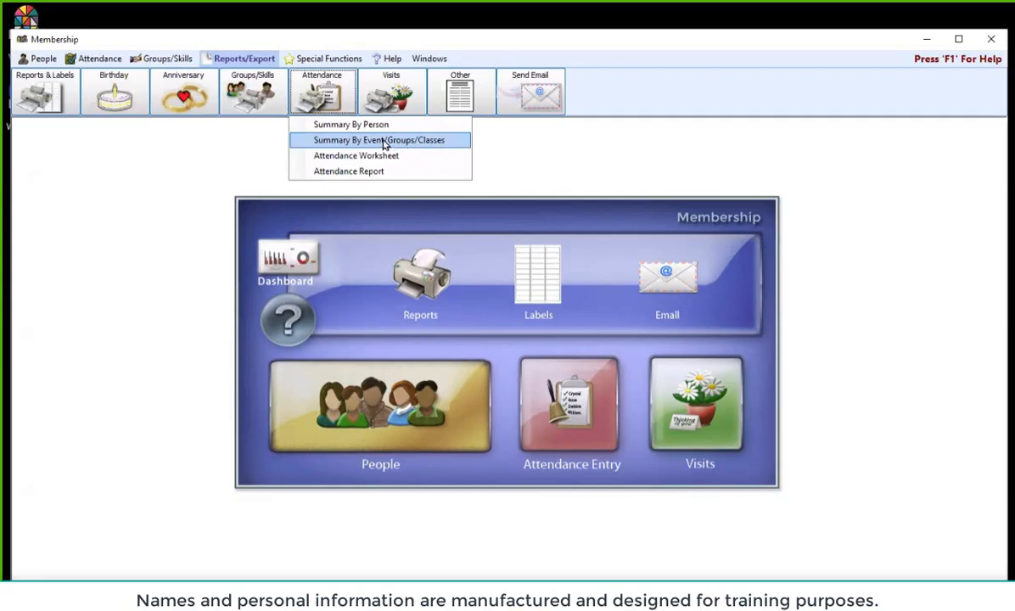
pyautogui.click(445, 126)
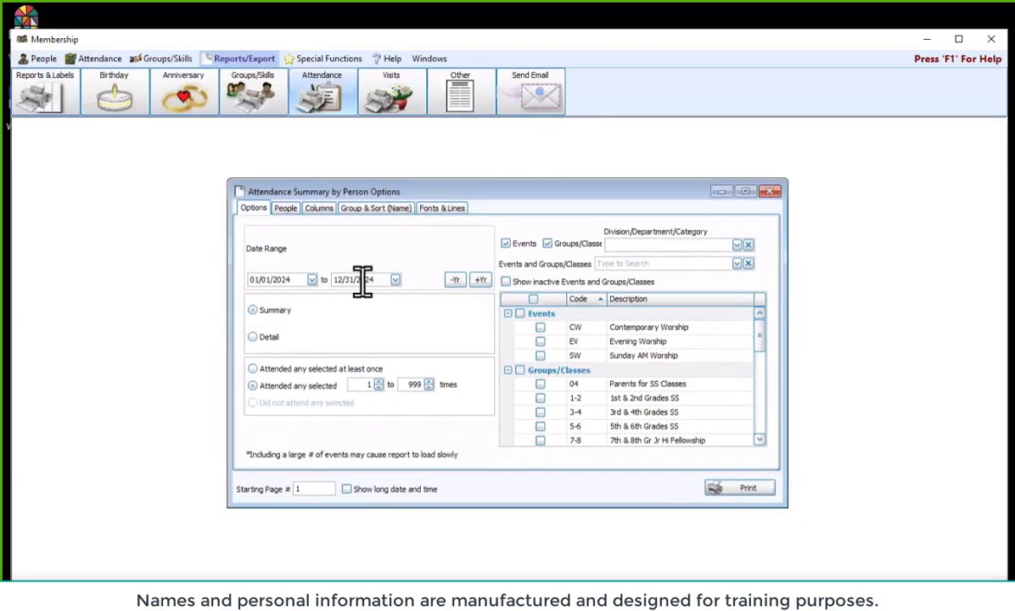
# Step: Include the Sunday AM Worship event in the report and restrict it to people who attended any selected at least once
pyautogui.click(544, 357)
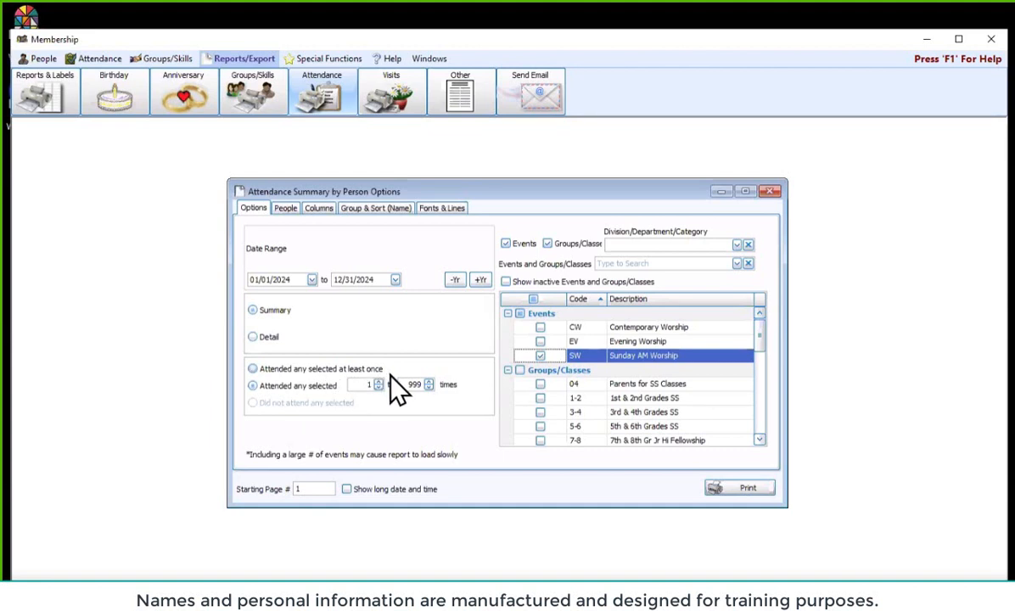
pyautogui.click(279, 369)
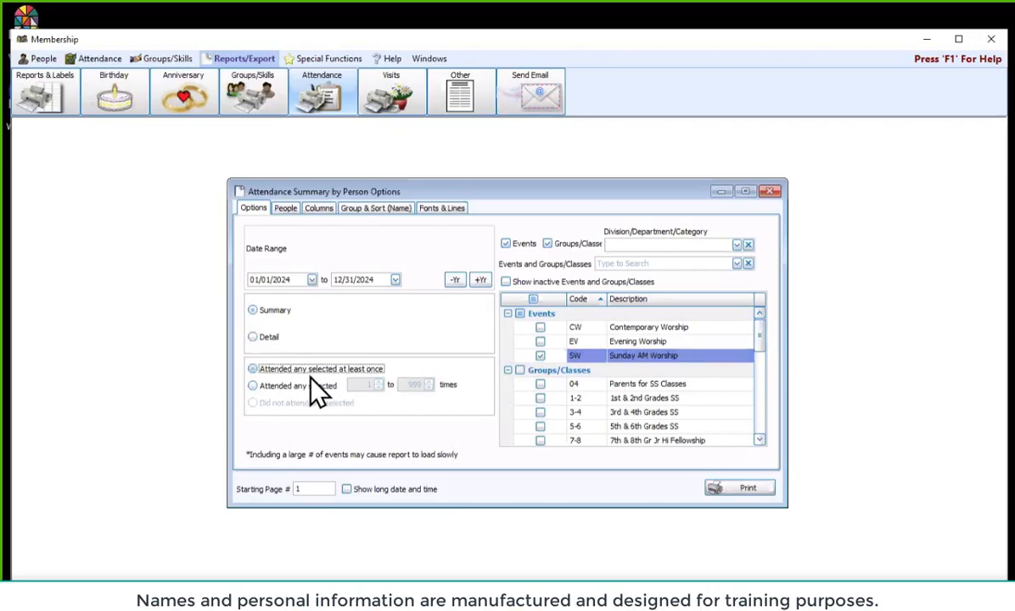
pyautogui.click(272, 386)
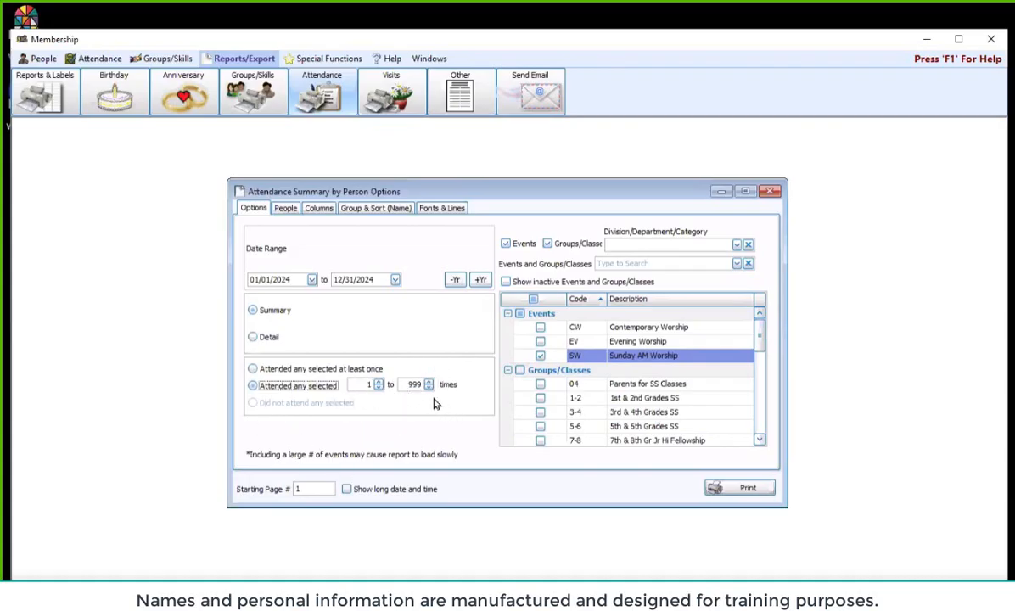
pyautogui.click(294, 371)
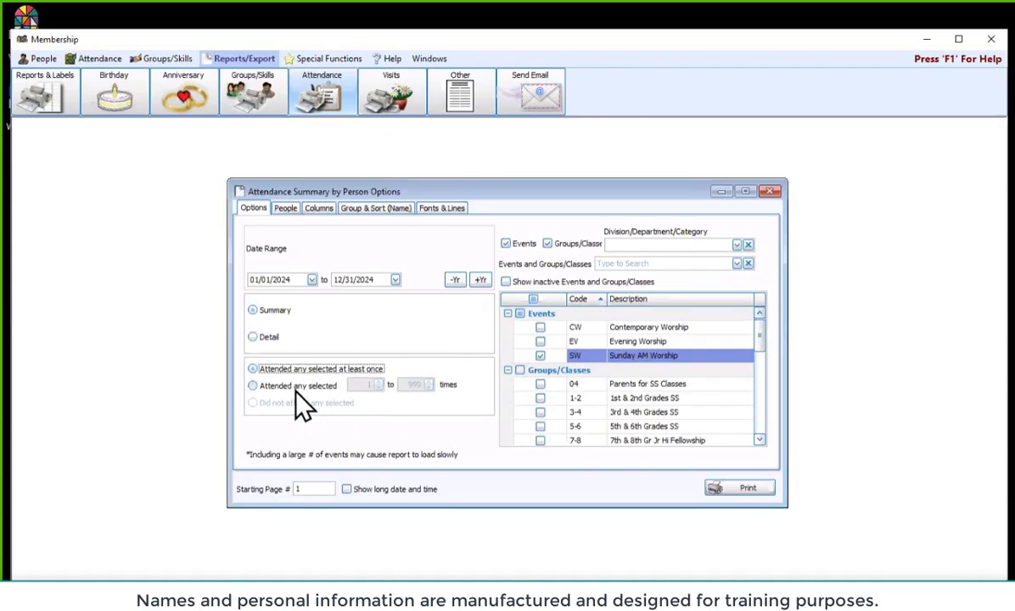
pyautogui.click(316, 388)
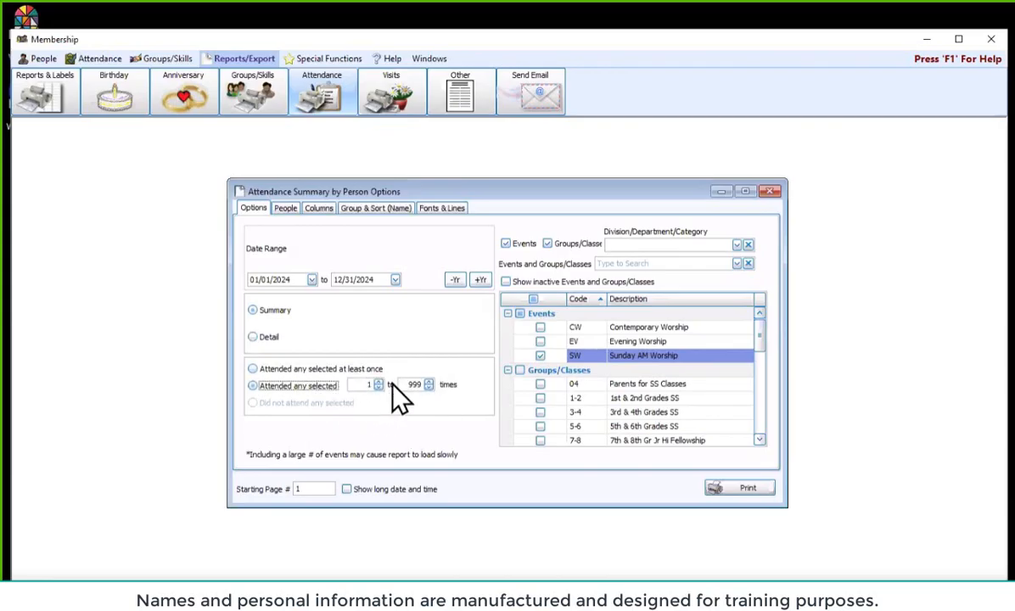
pyautogui.click(343, 372)
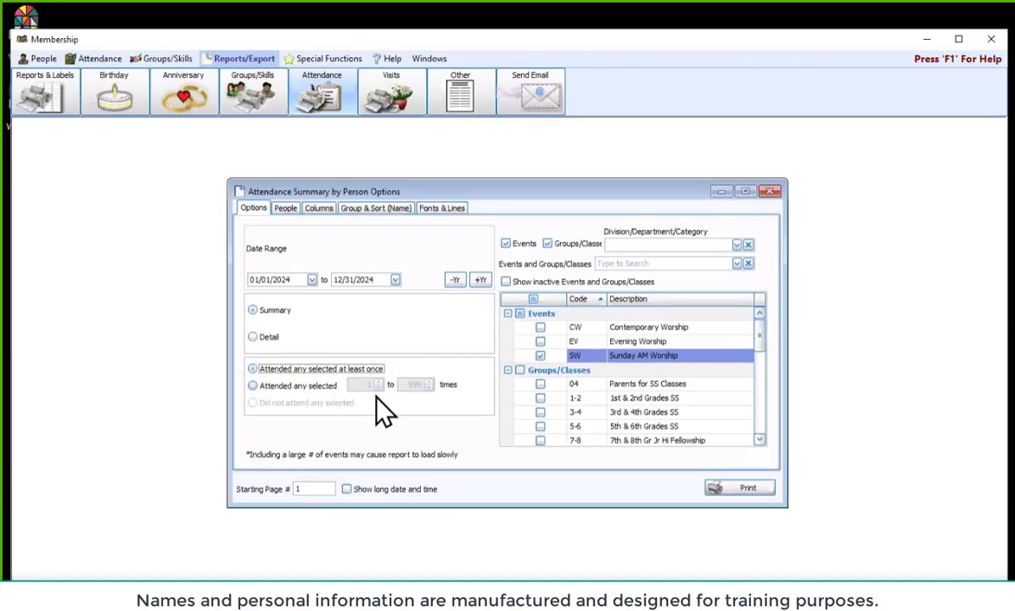
# Step: Examine the report's people categories, visible columns, sort fields, and font and line settings
pyautogui.click(286, 209)
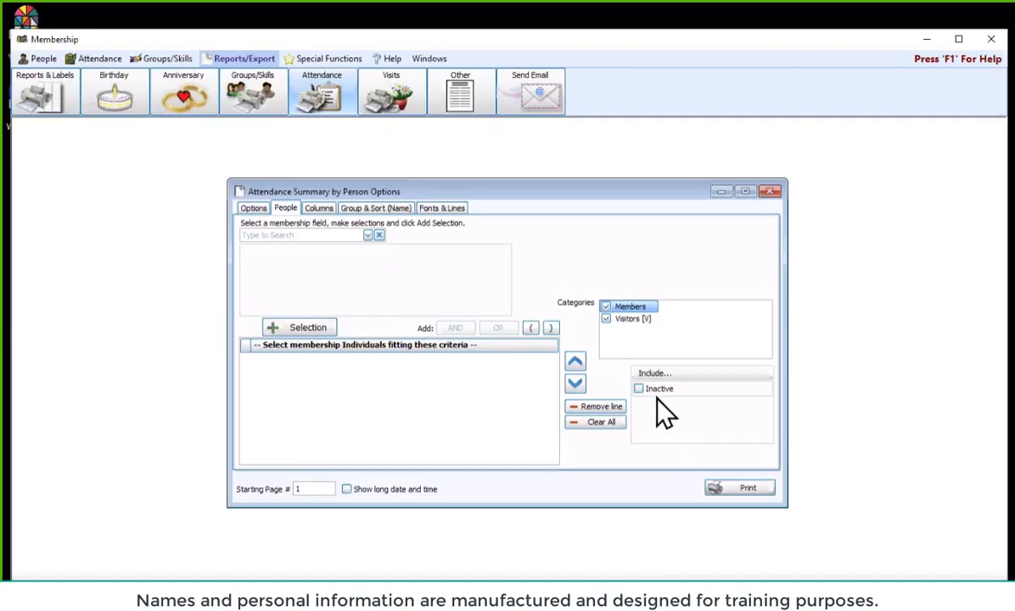
pyautogui.click(639, 322)
pyautogui.click(639, 322)
pyautogui.click(639, 308)
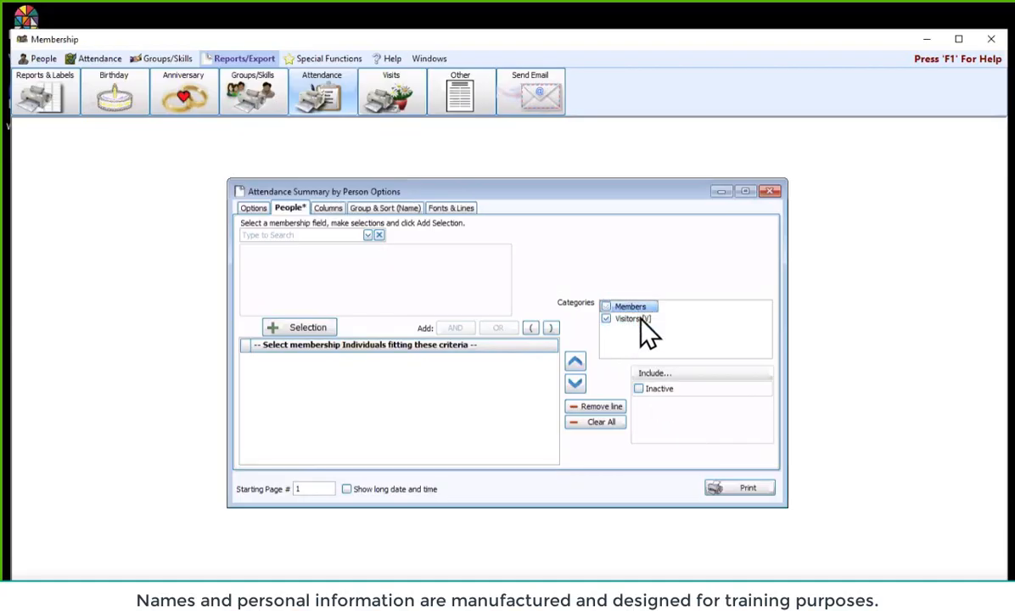
pyautogui.click(639, 323)
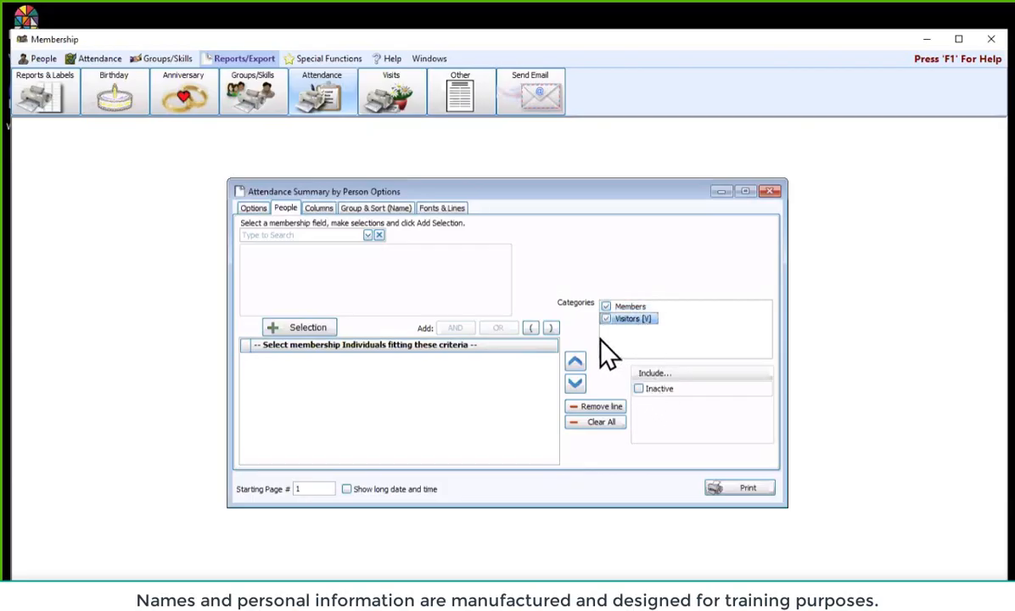
pyautogui.click(319, 209)
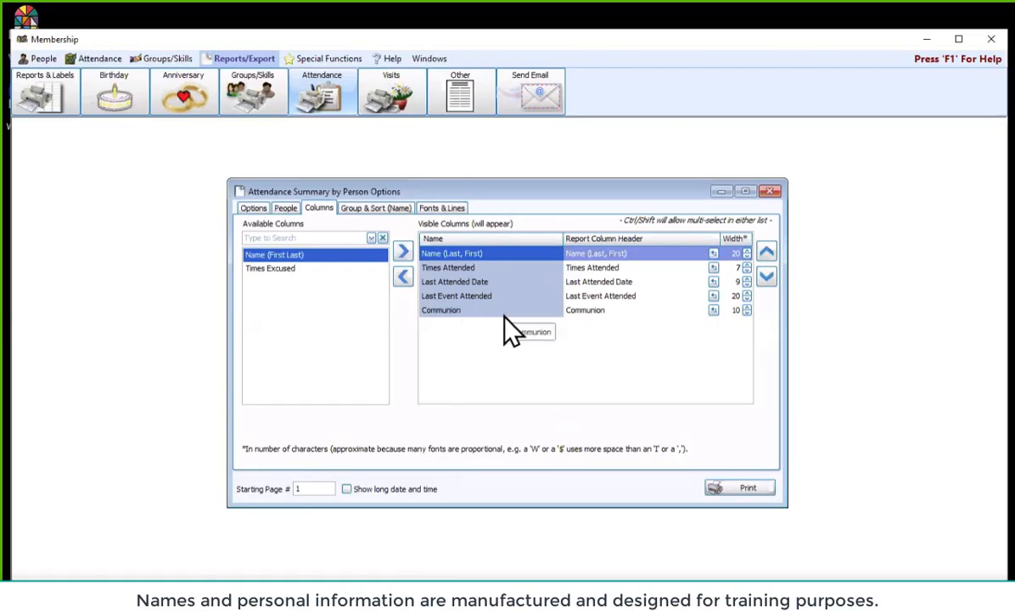
pyautogui.click(376, 208)
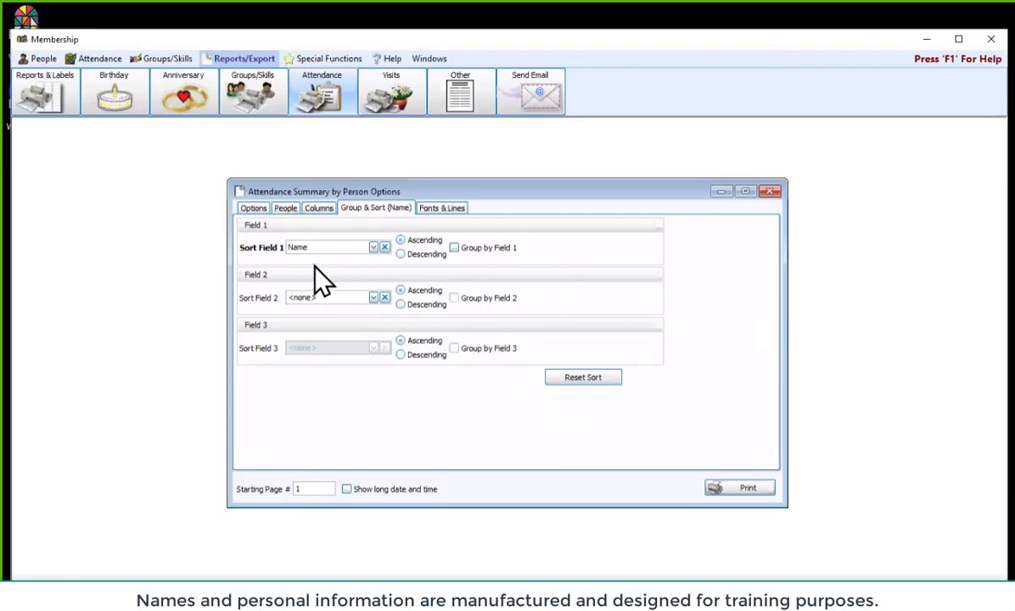
pyautogui.click(442, 209)
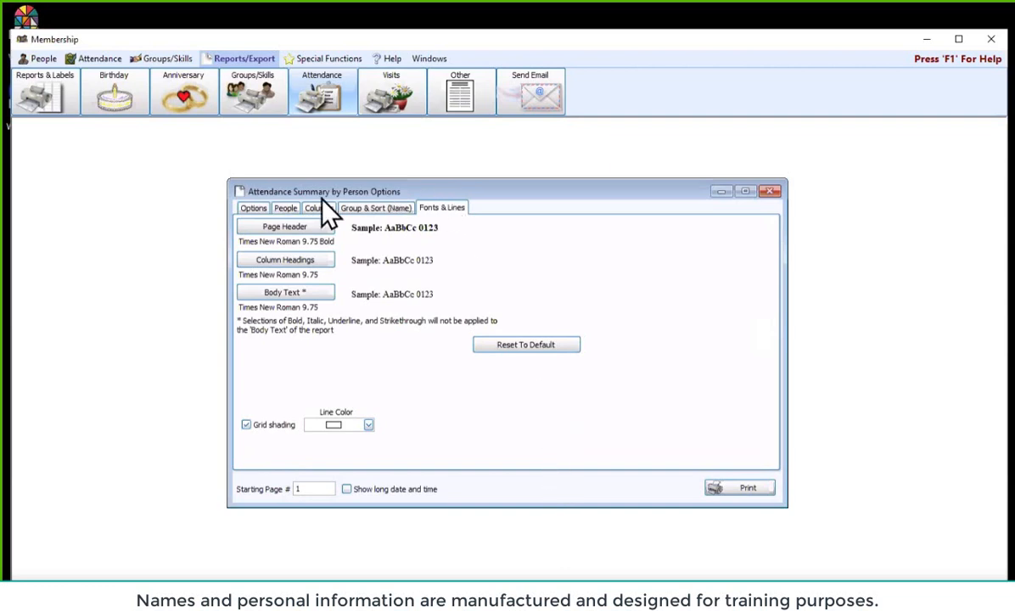
# Step: Preview the attendance summary by person for Sunday AM Worship, look through the listed people, and close the preview
pyautogui.click(253, 209)
pyautogui.click(750, 492)
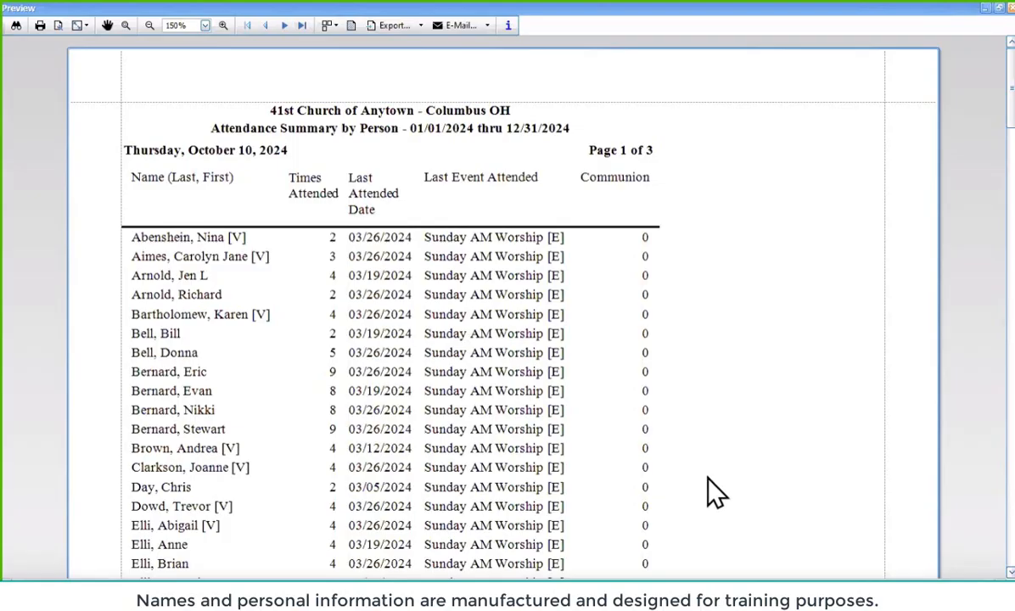
pyautogui.scroll(-7, 550, 253)
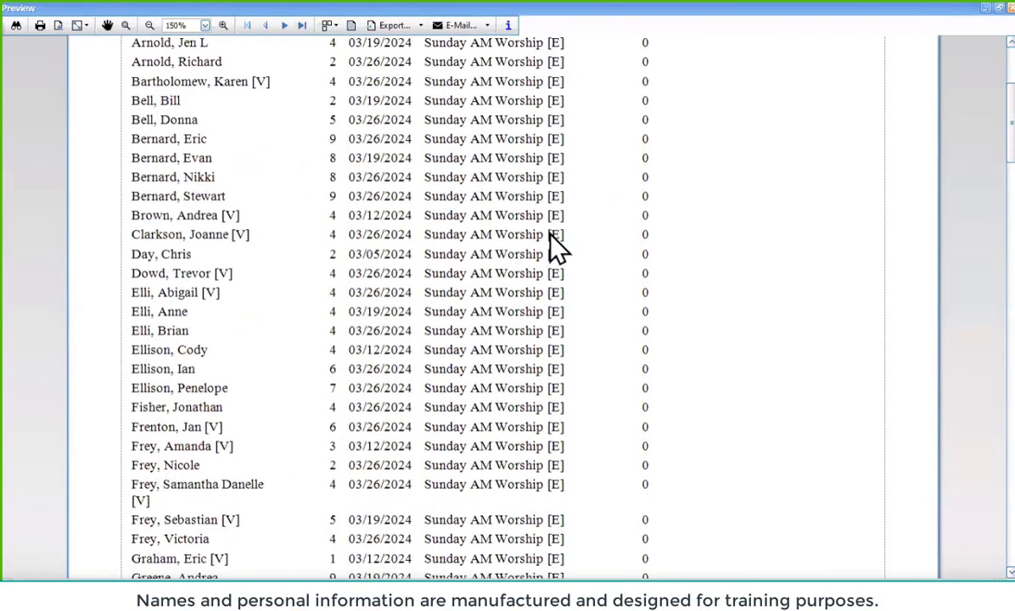
pyautogui.scroll(-2, 553, 303)
pyautogui.scroll(9, 555, 307)
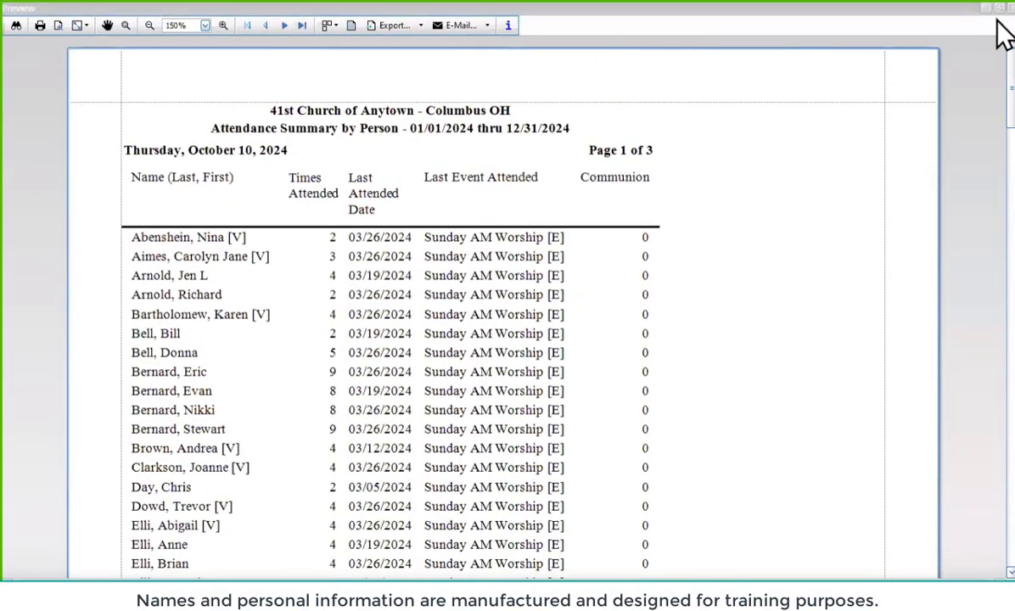
pyautogui.click(1009, 7)
# Step: Add Contemporary Worship and Evening Worship to the selected events and generate the summary report
pyautogui.click(540, 328)
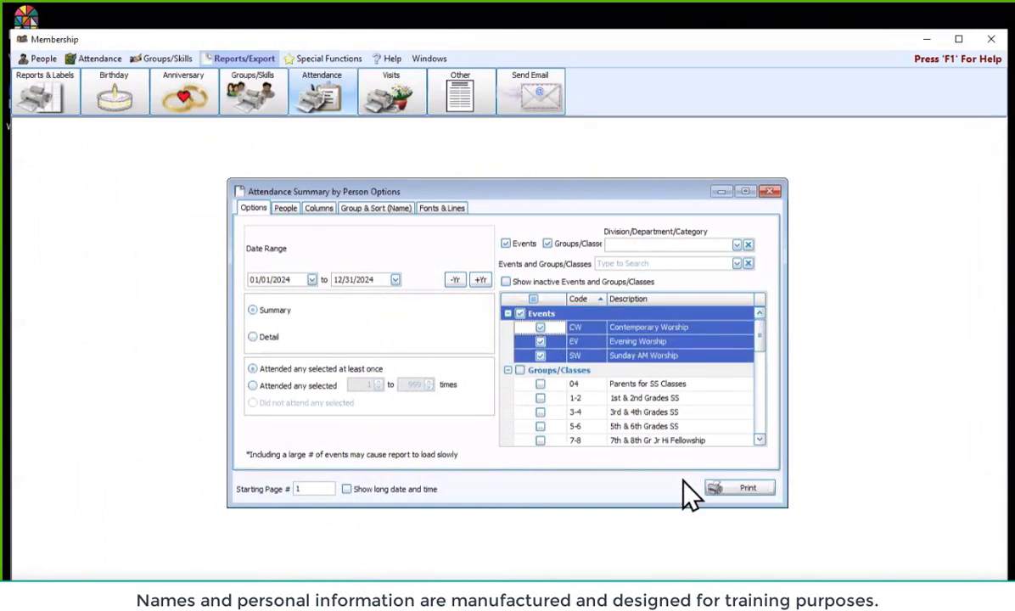
pyautogui.click(735, 489)
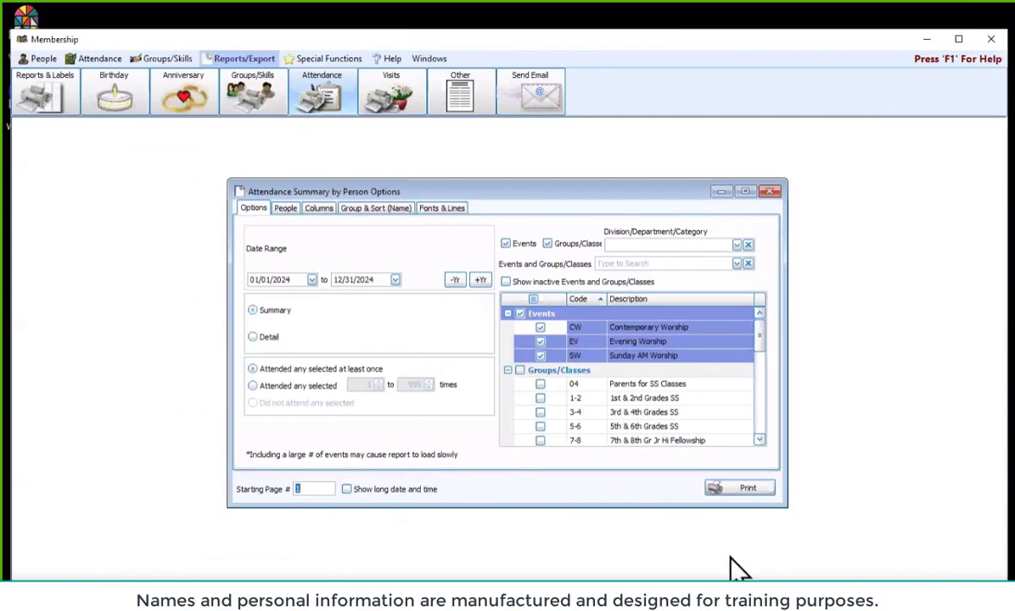
# Step: Switch the report to Detail, remove the Communion column, and preview the detailed attendance by person
pyautogui.click(263, 337)
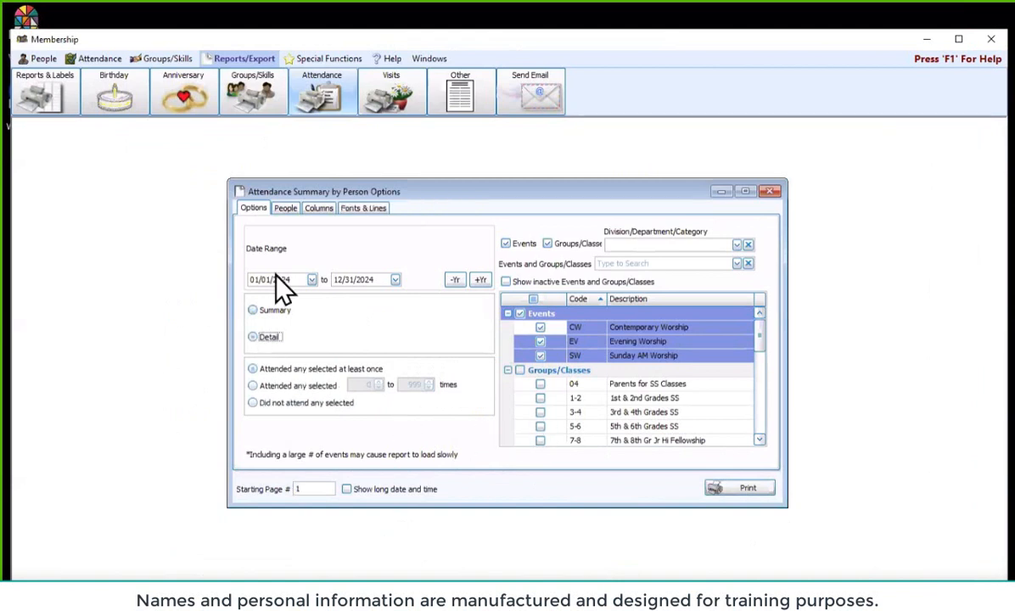
pyautogui.click(327, 209)
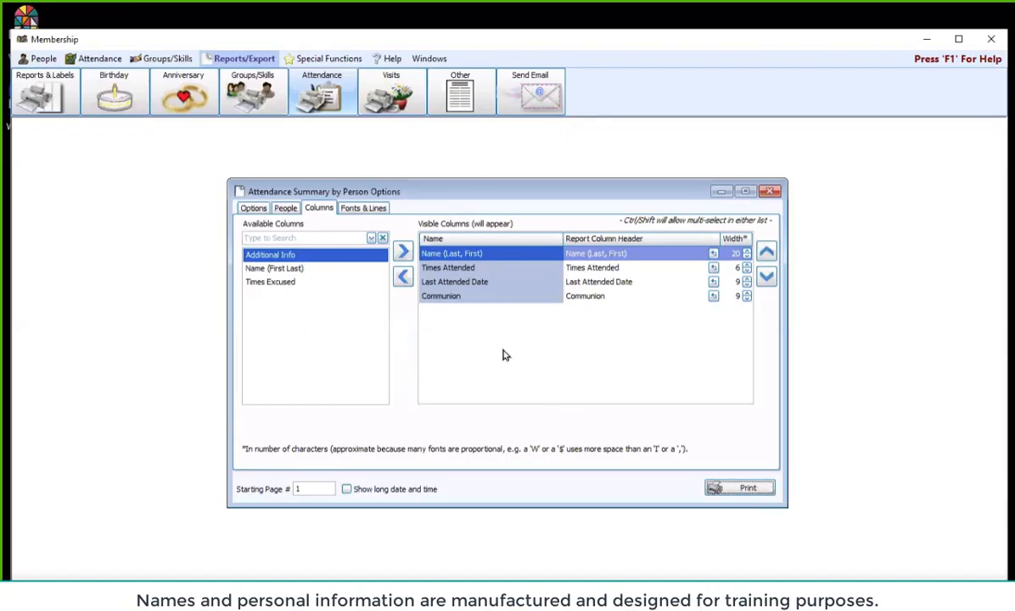
pyautogui.click(458, 294)
pyautogui.click(403, 276)
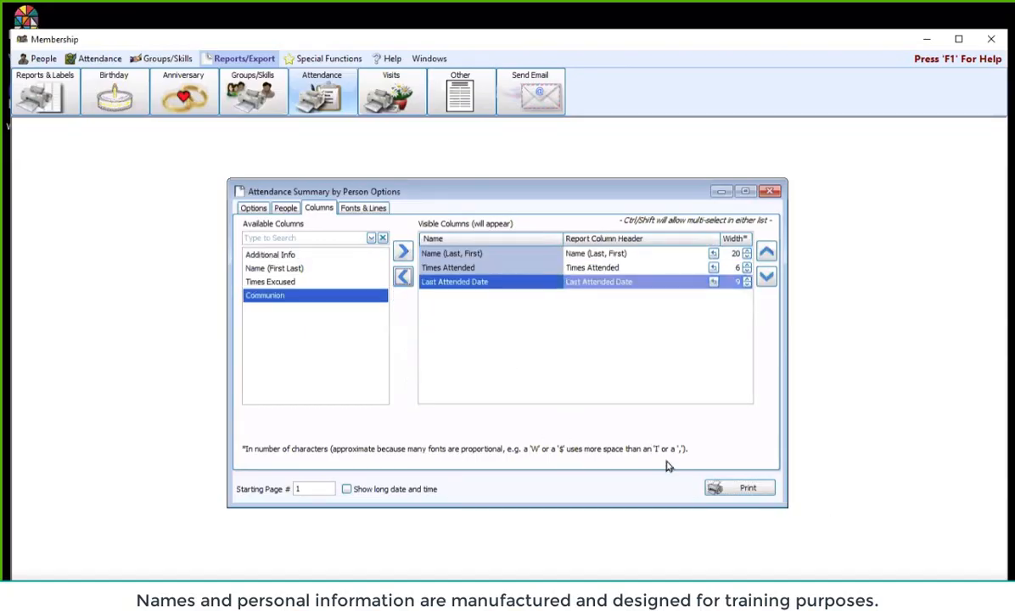
pyautogui.click(728, 487)
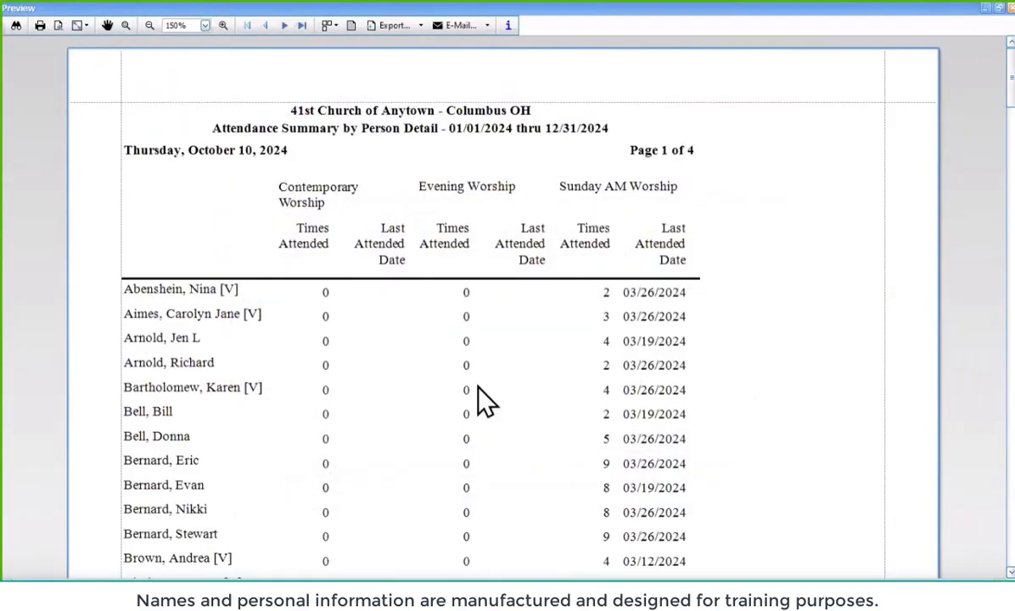
# Step: Look through the detailed attendance by person report down to its totals and selection criteria, and close the preview and report options
pyautogui.scroll(-1, 808, 372)
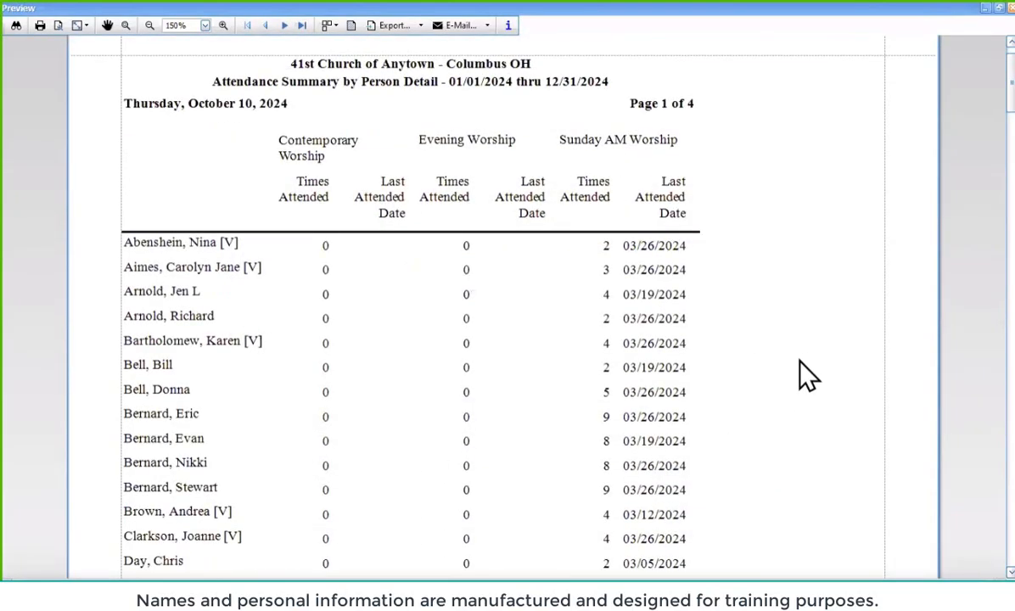
pyautogui.scroll(-3, 806, 373)
pyautogui.scroll(3, 806, 373)
pyautogui.scroll(-3, 786, 370)
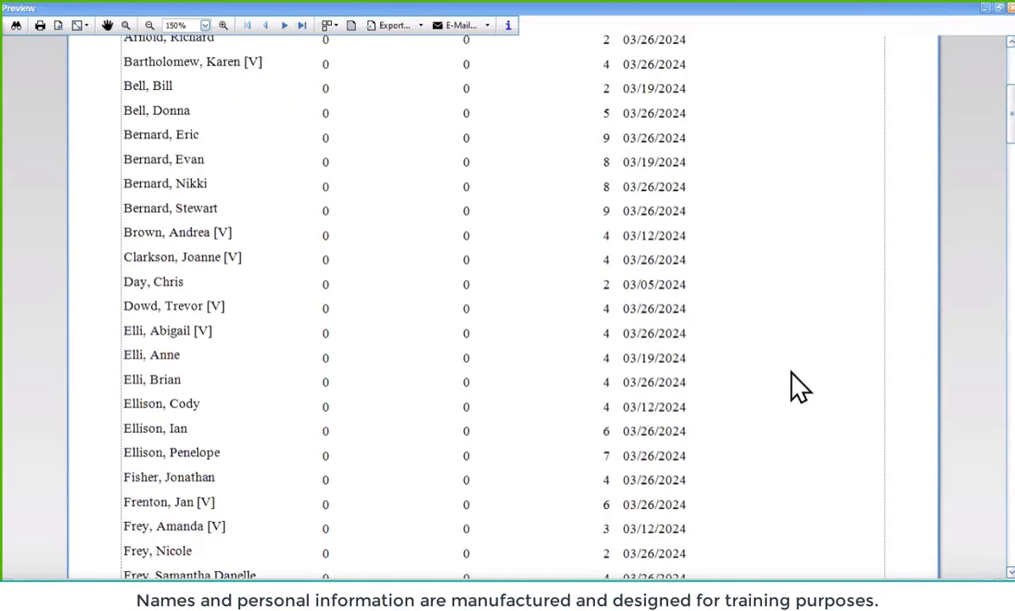
pyautogui.scroll(-15, 794, 373)
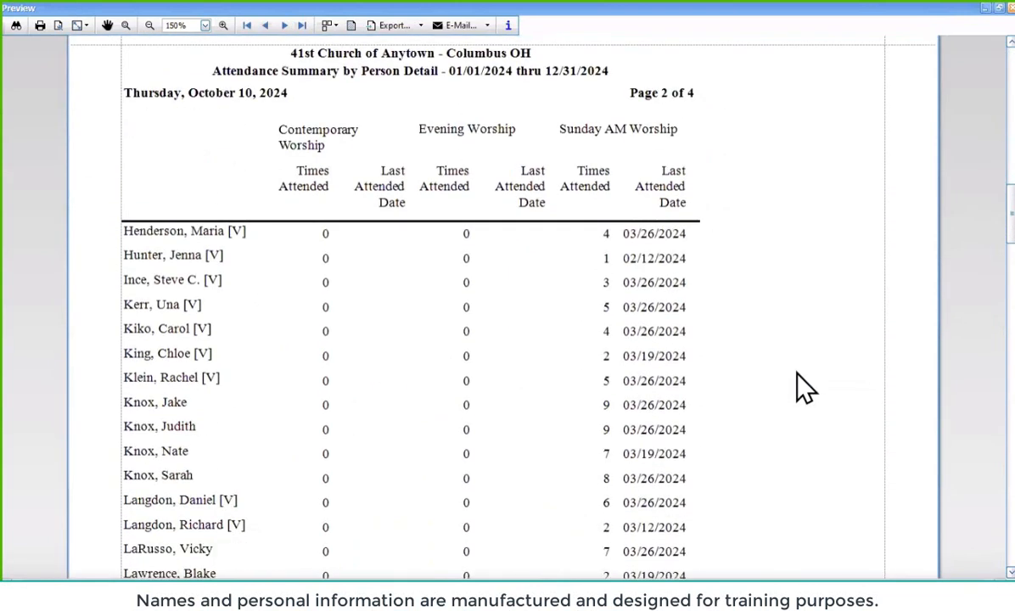
pyautogui.scroll(-3, 798, 377)
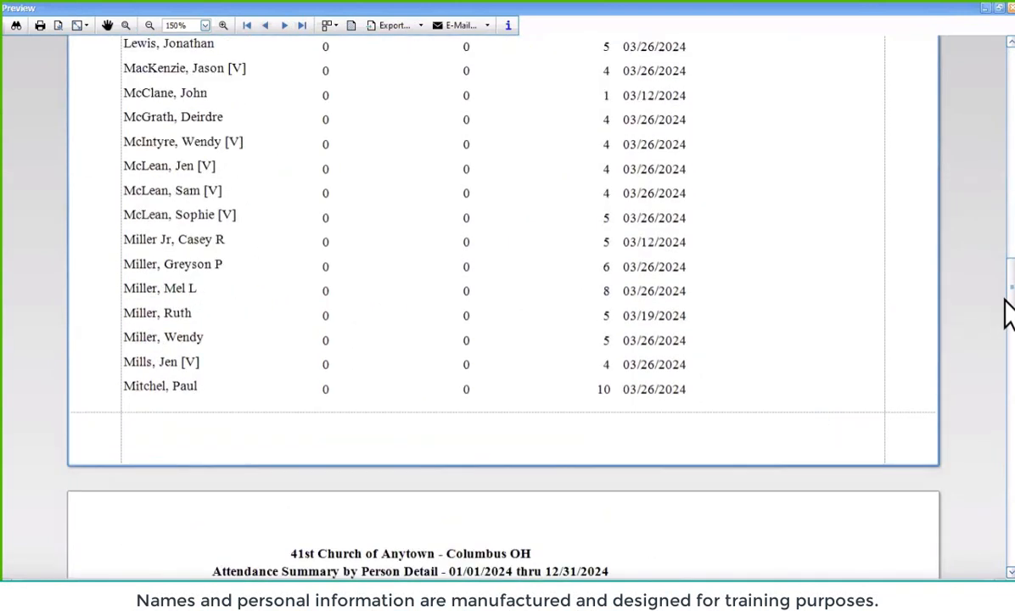
pyautogui.moveTo(1010, 293); pyautogui.dragTo(1009, 501)
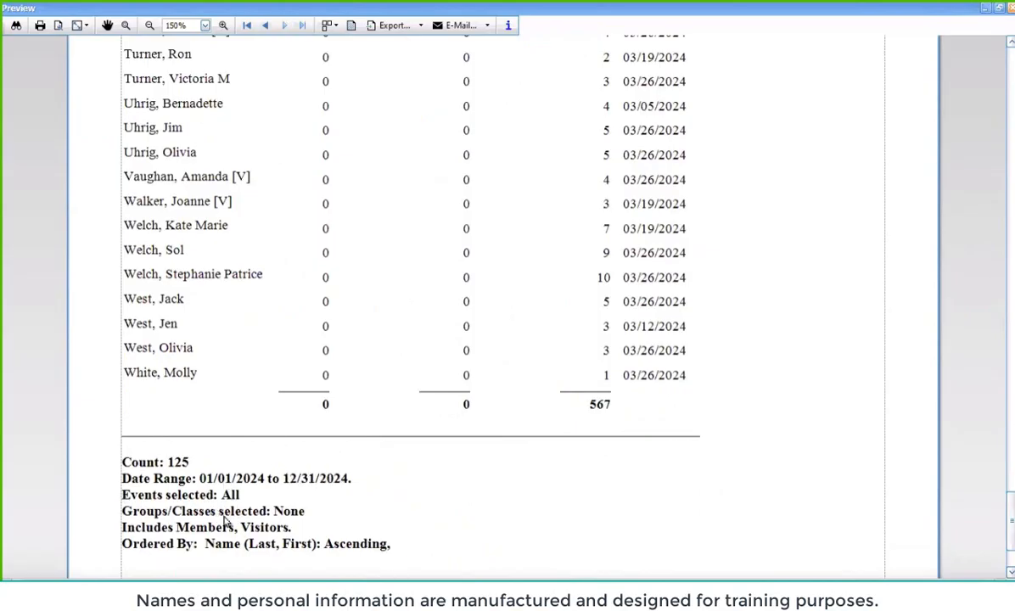
pyautogui.click(1009, 7)
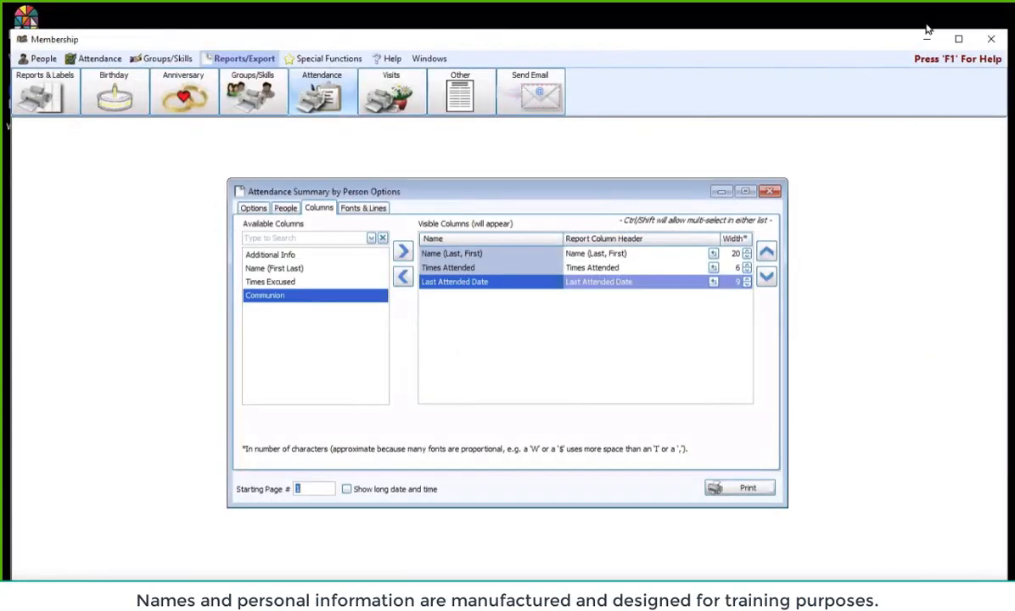
pyautogui.click(770, 192)
# Step: Open the attendance summary by event/groups/classes, order it by date, select Sunday AM Worship, check the columns, and preview the report
pyautogui.click(322, 95)
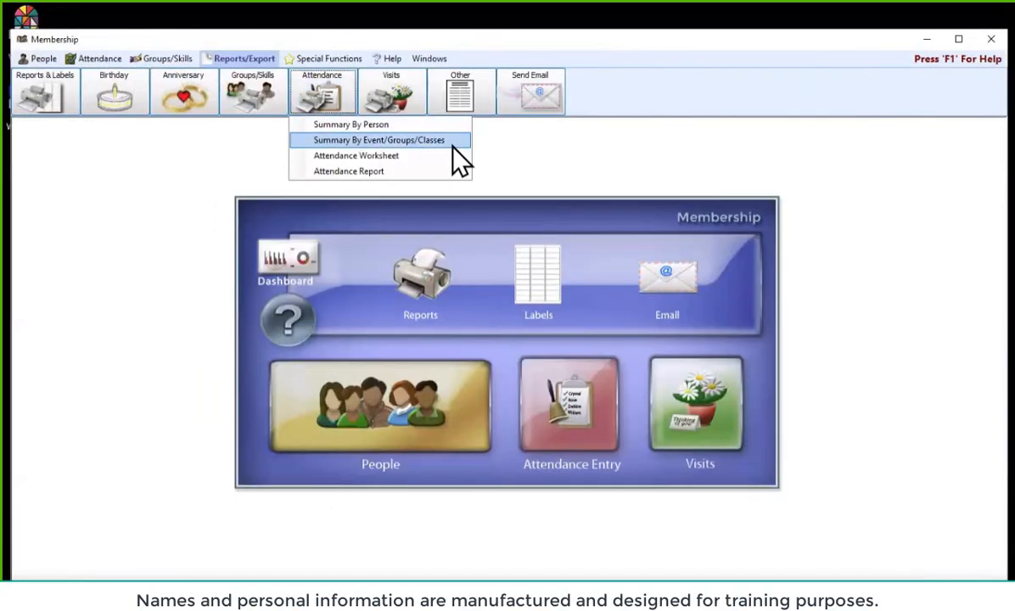
pyautogui.click(449, 141)
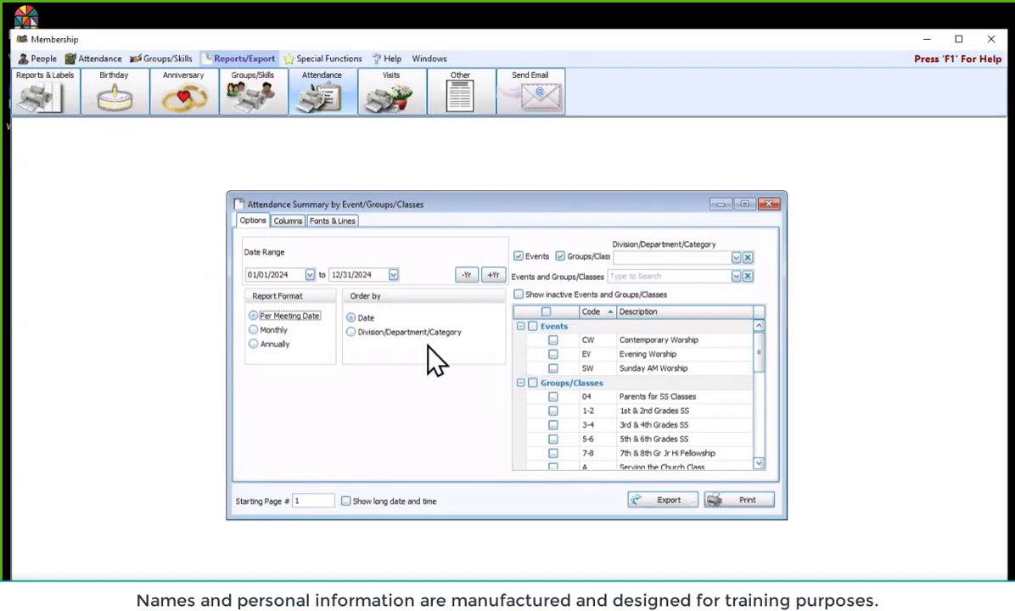
pyautogui.click(363, 322)
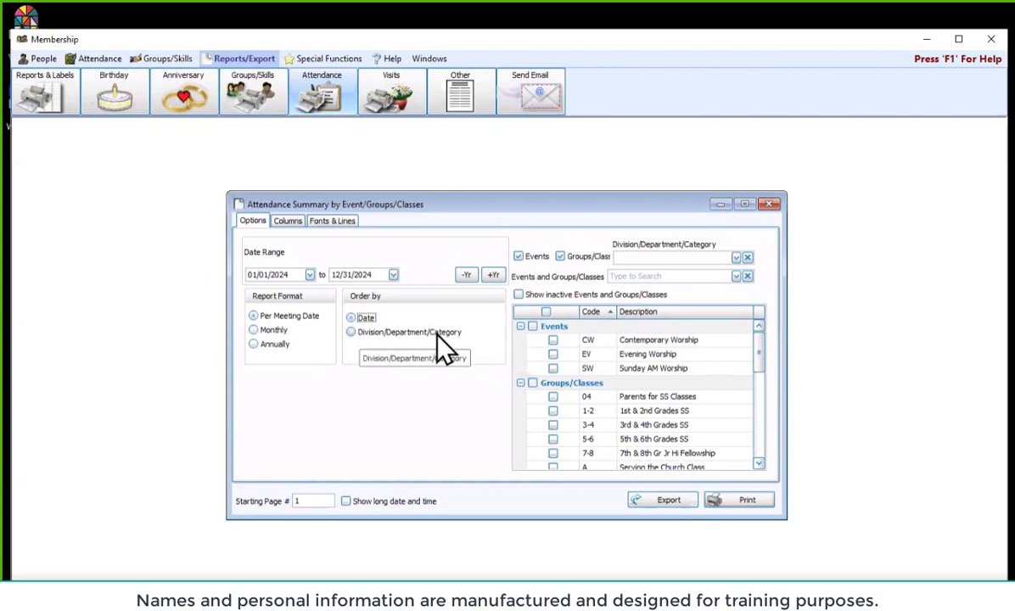
pyautogui.click(553, 369)
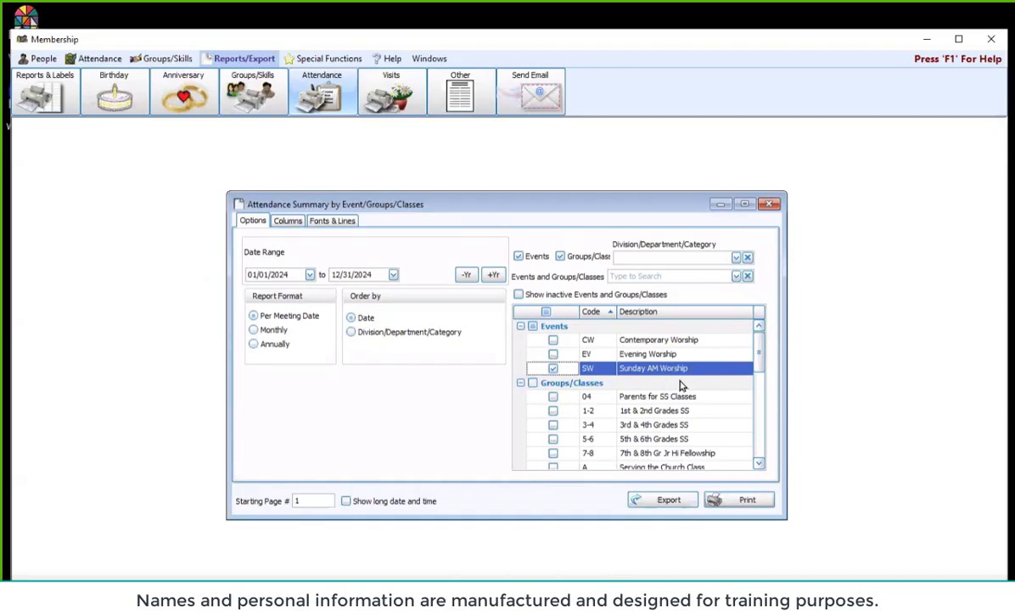
pyautogui.click(287, 224)
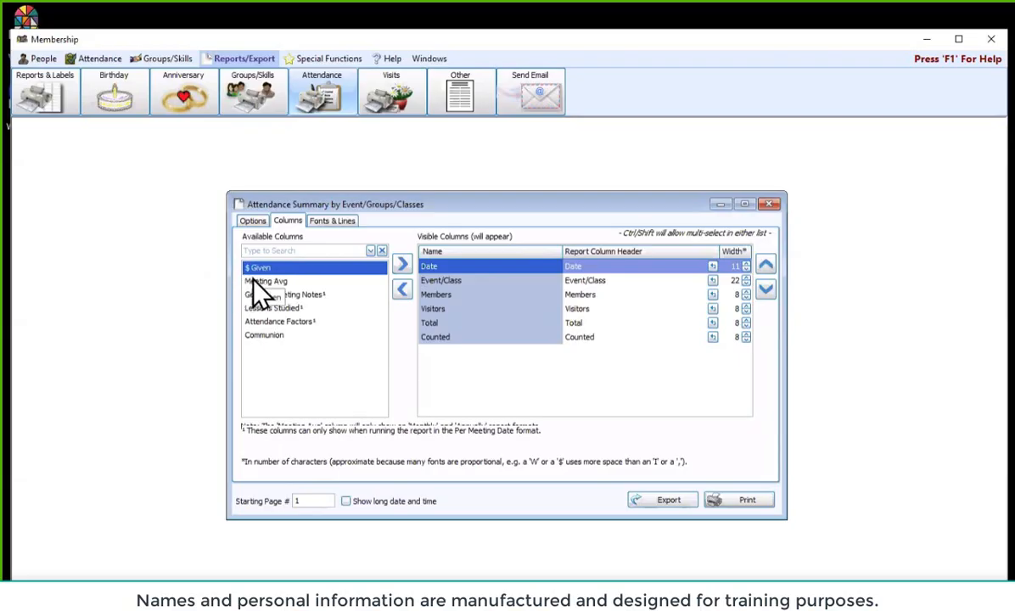
pyautogui.click(751, 502)
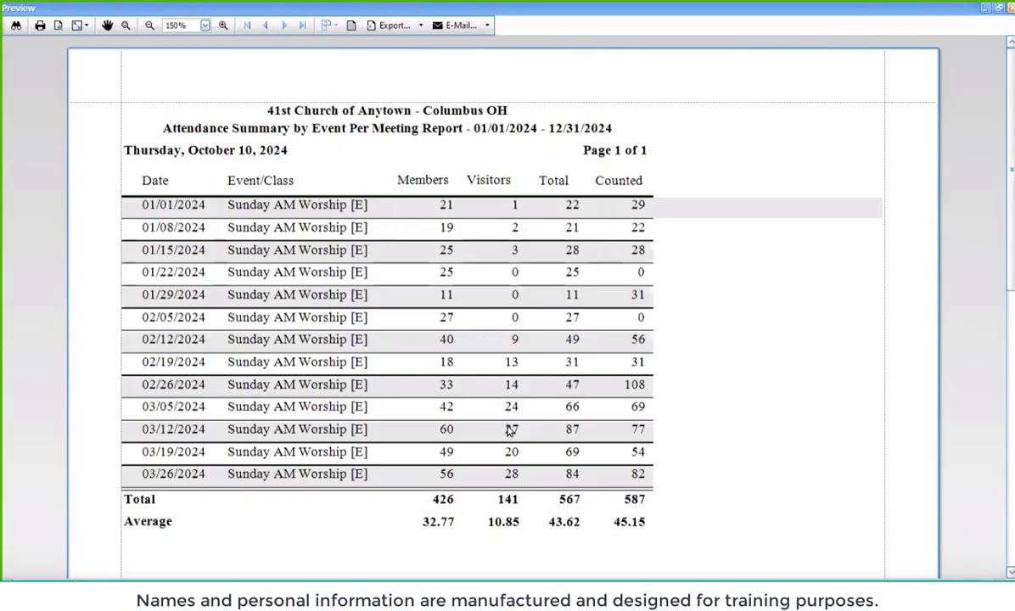
# Step: Examine the per-meeting attendance figures and the total and average rows for Sunday AM Worship, and close the preview
pyautogui.scroll(-2, 746, 420)
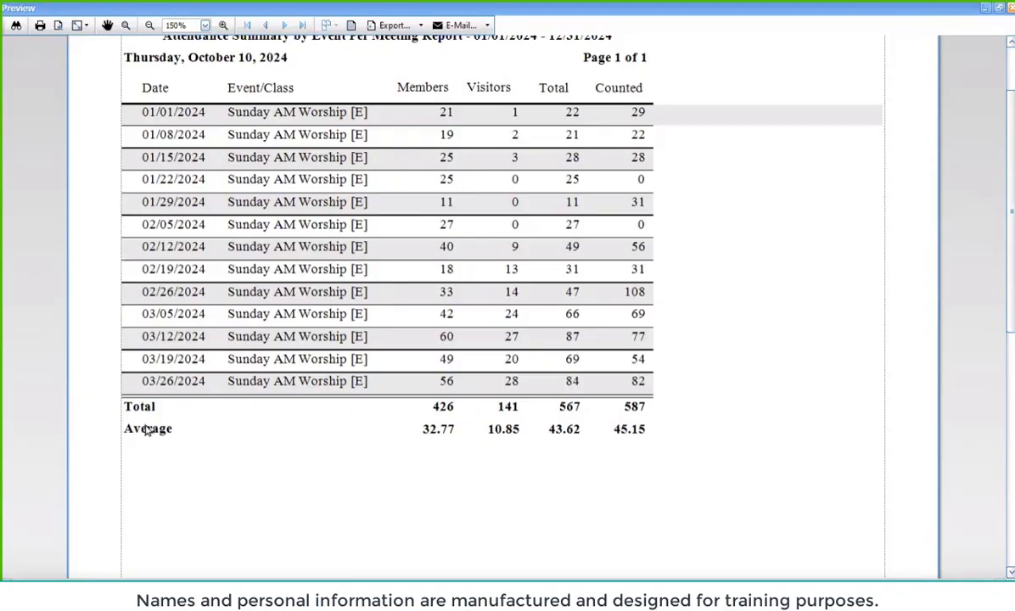
pyautogui.scroll(1, 483, 373)
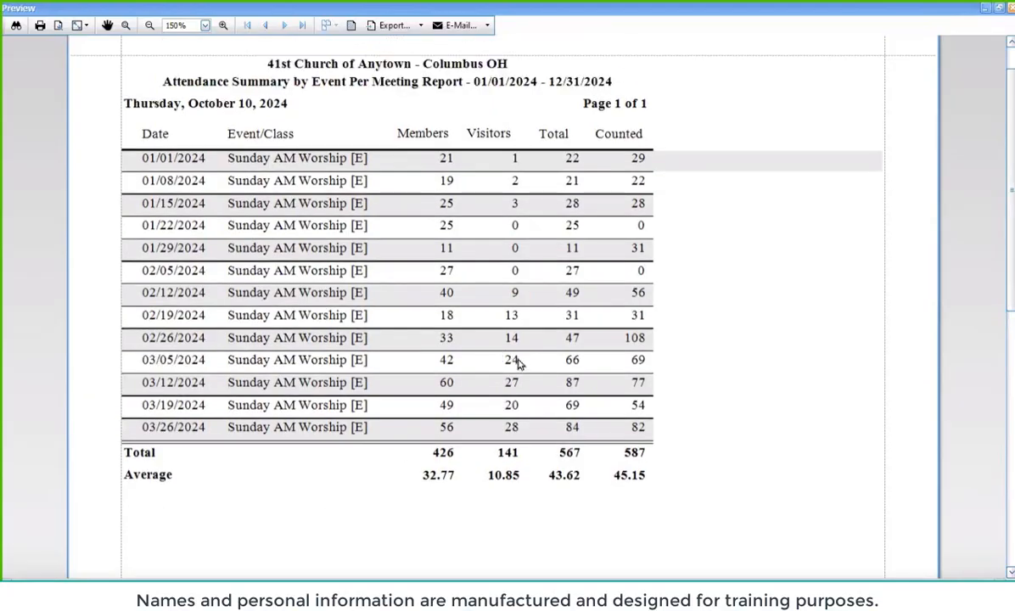
pyautogui.scroll(1, 698, 387)
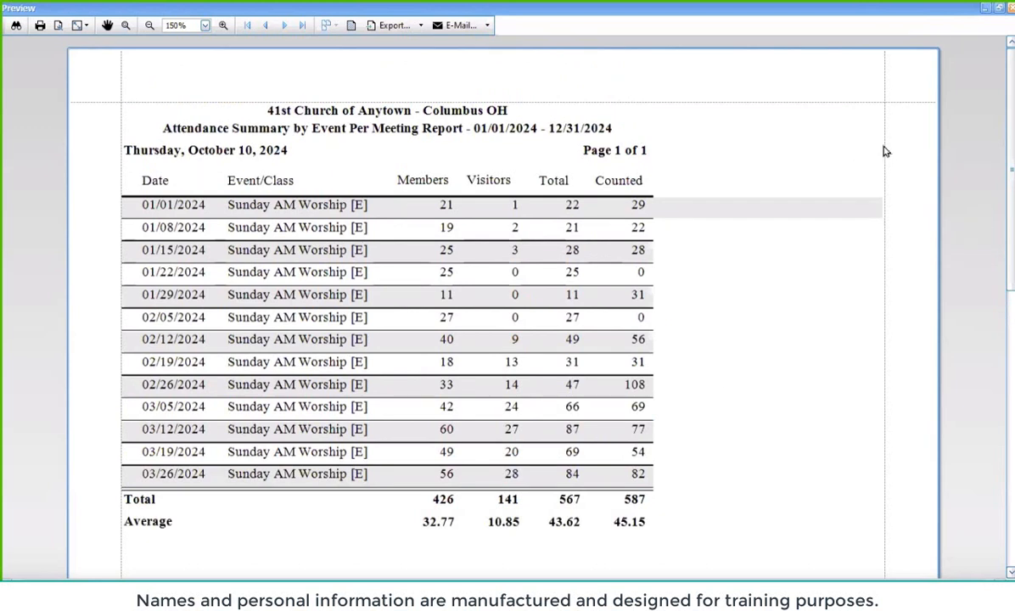
pyautogui.click(1008, 8)
# Step: Switch the event summary to the Monthly format, preview it, and close the preview and report options
pyautogui.click(252, 221)
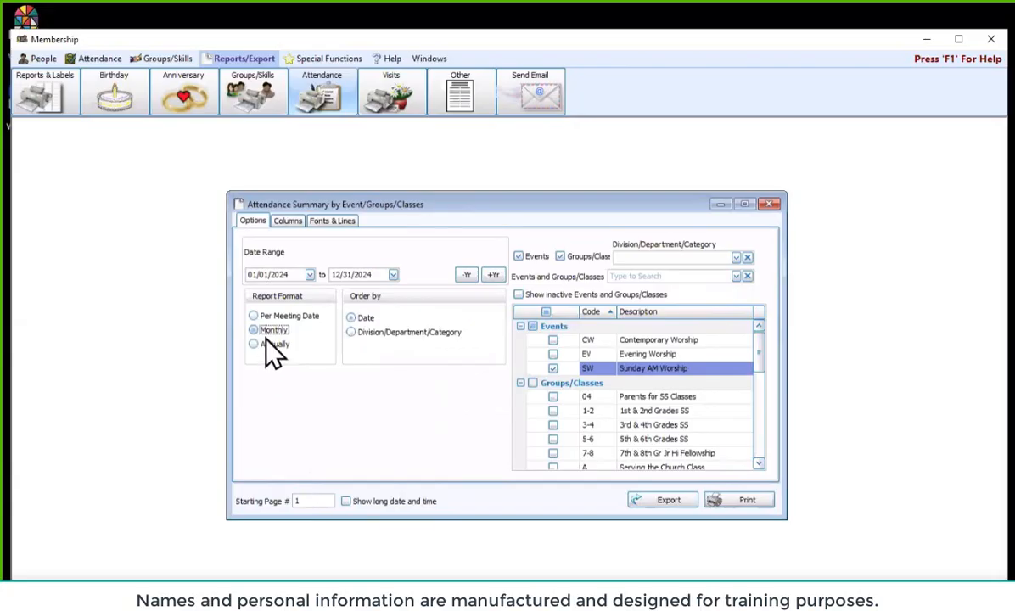
pyautogui.click(732, 506)
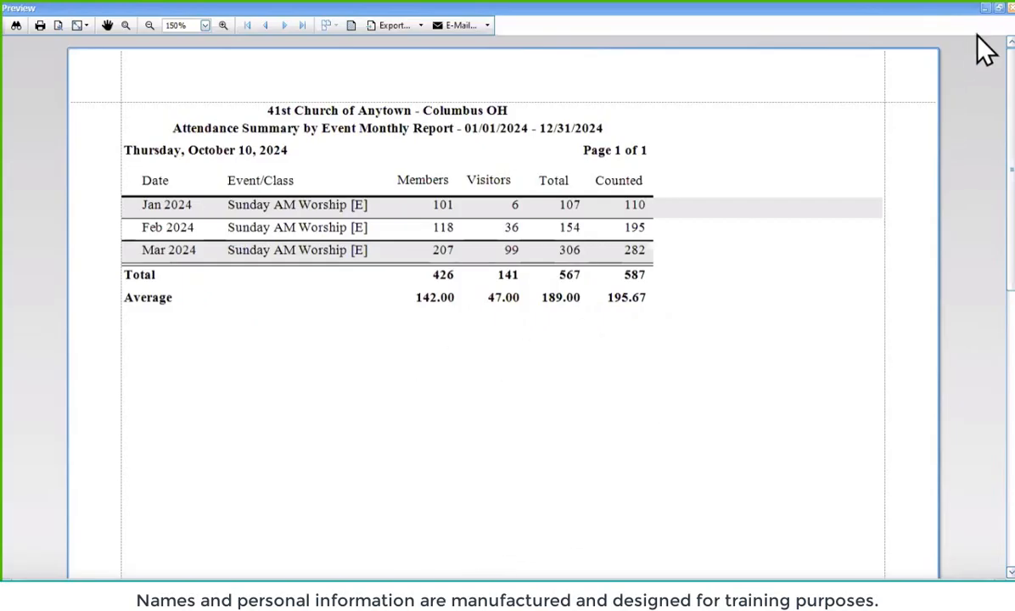
pyautogui.click(1010, 8)
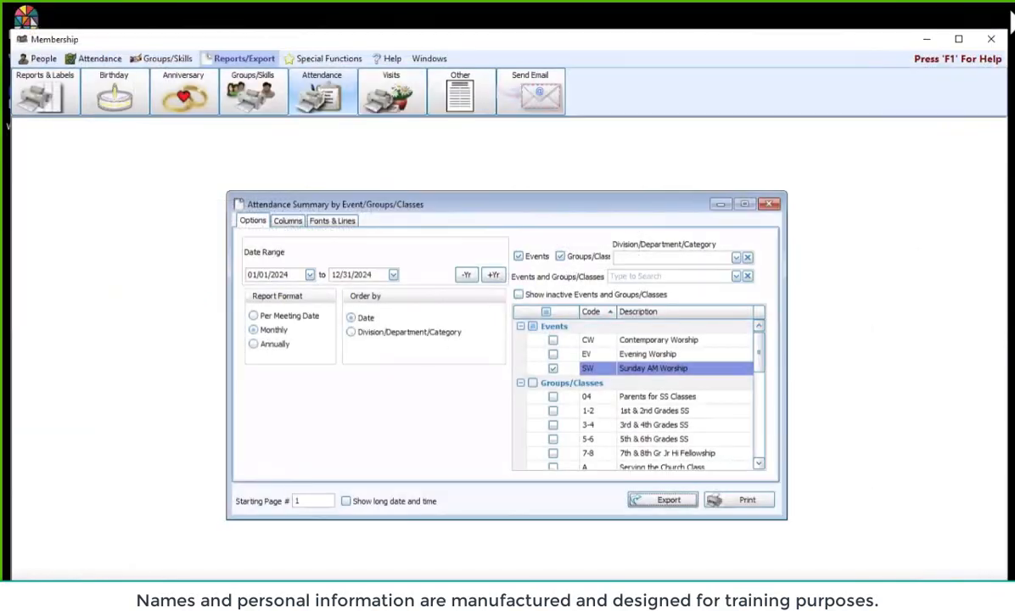
pyautogui.click(769, 205)
# Step: Open the attendance worksheet options and set the start of the date range to 10/01/2024
pyautogui.click(323, 95)
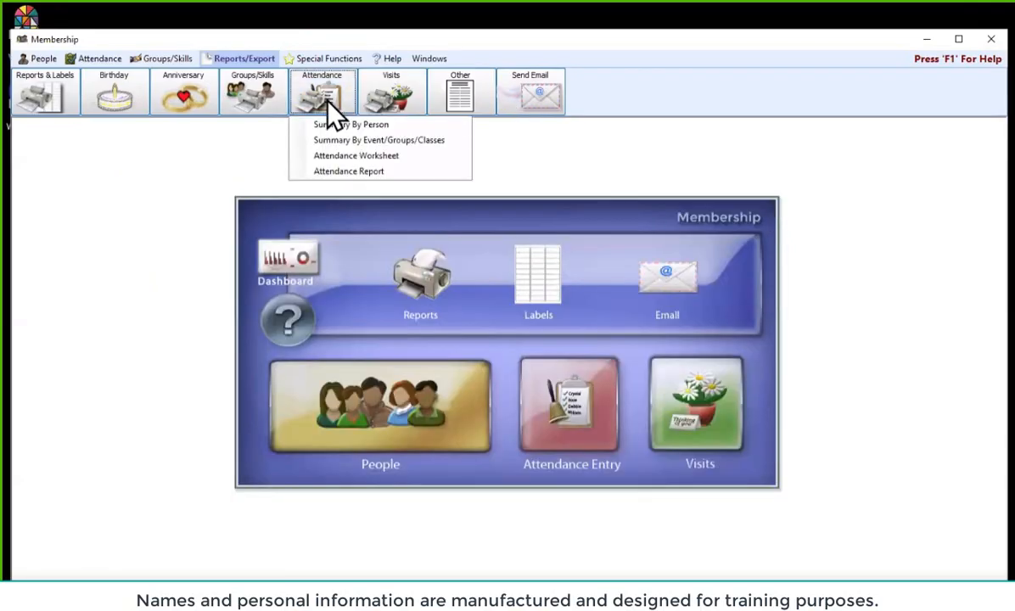
pyautogui.click(378, 155)
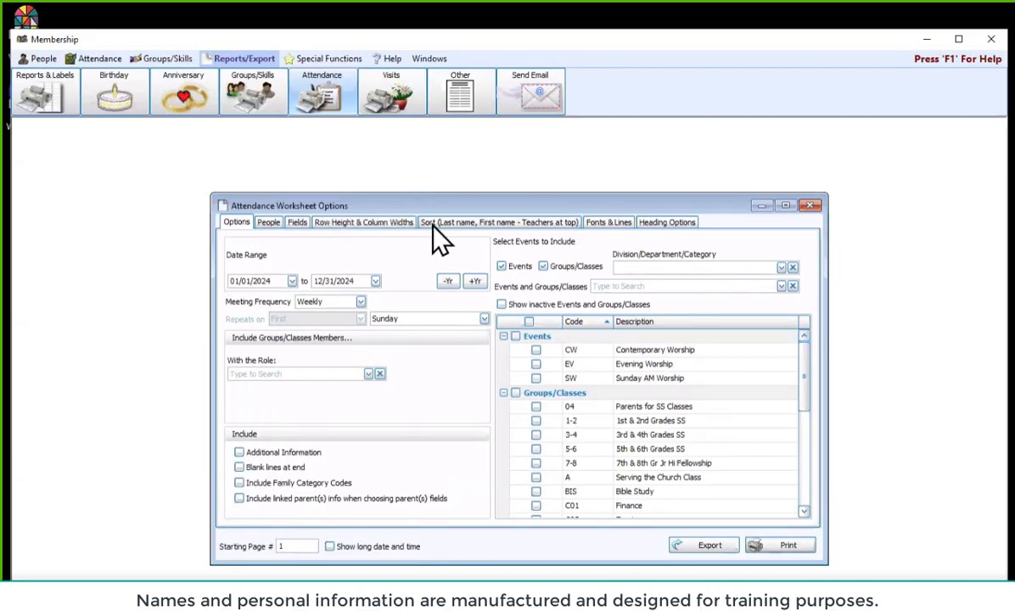
pyautogui.moveTo(562, 201); pyautogui.dragTo(556, 168)
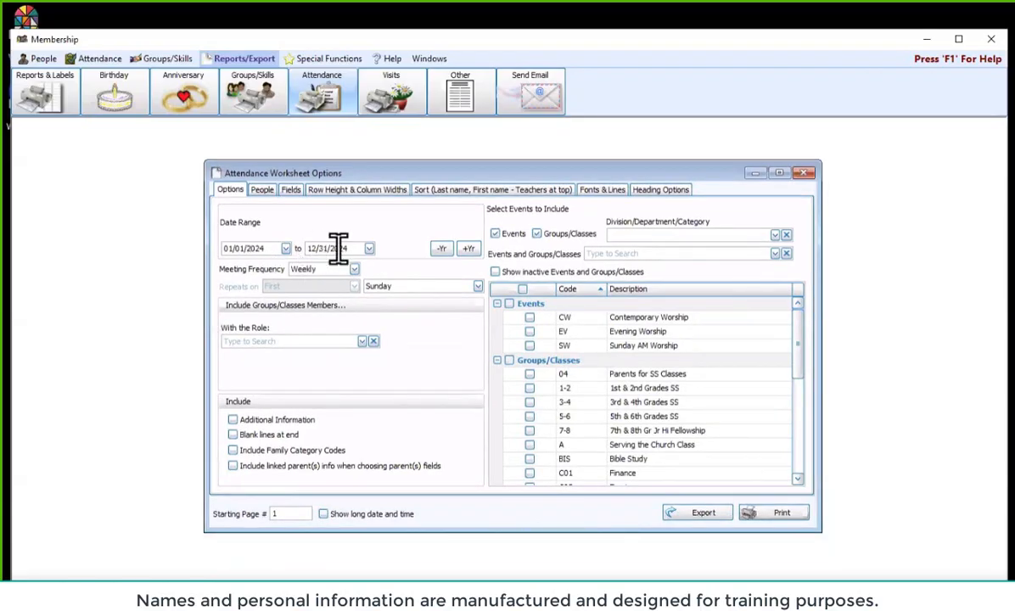
pyautogui.click(369, 248)
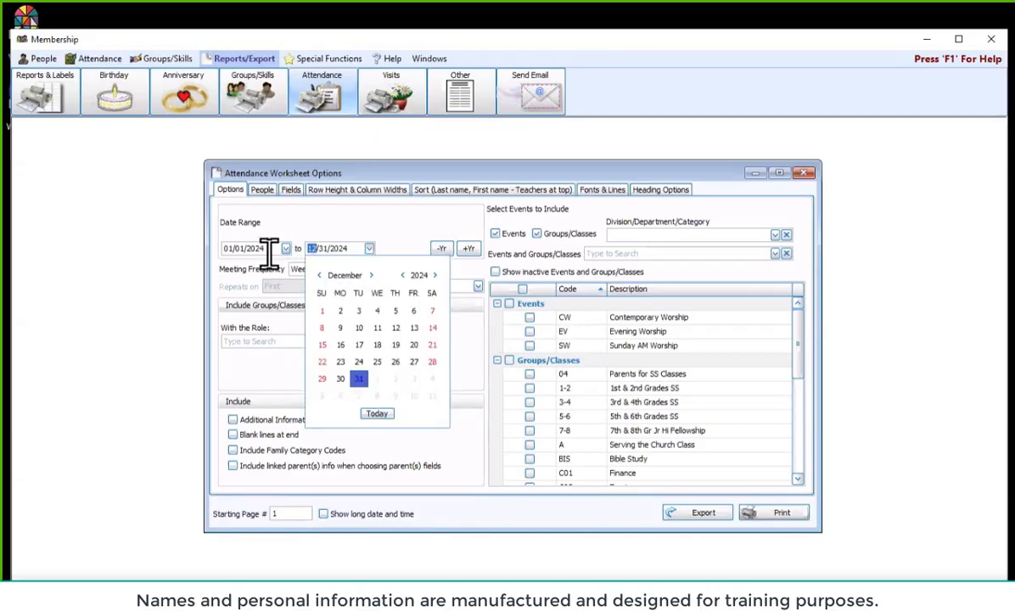
pyautogui.click(232, 248)
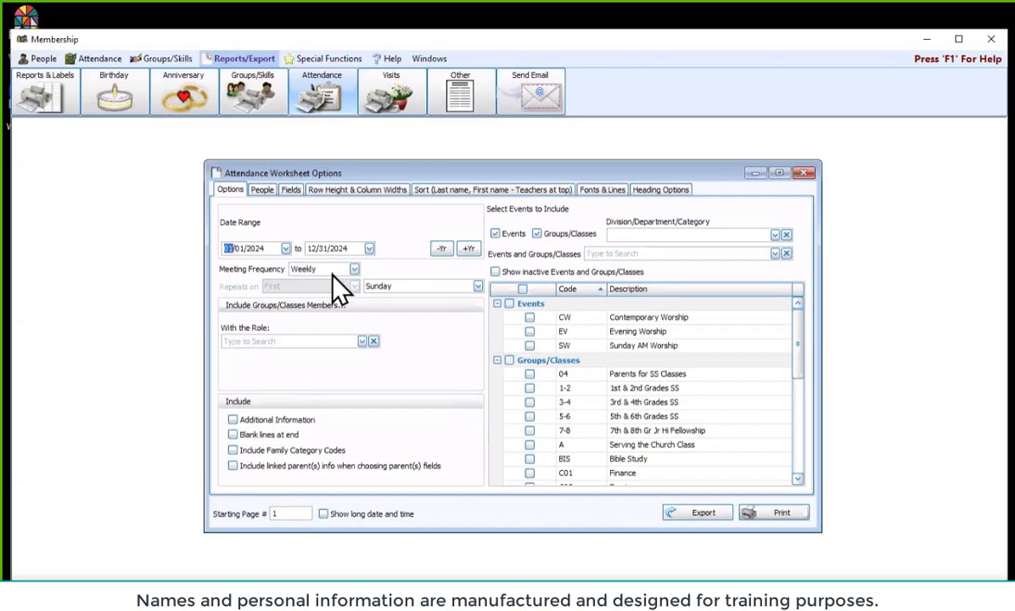
pyautogui.write('10')
# Step: Include blank lines at the end, select the 3rd & 4th Grades SS class instead of Sunday AM Worship, and preview the worksheet
pyautogui.click(362, 342)
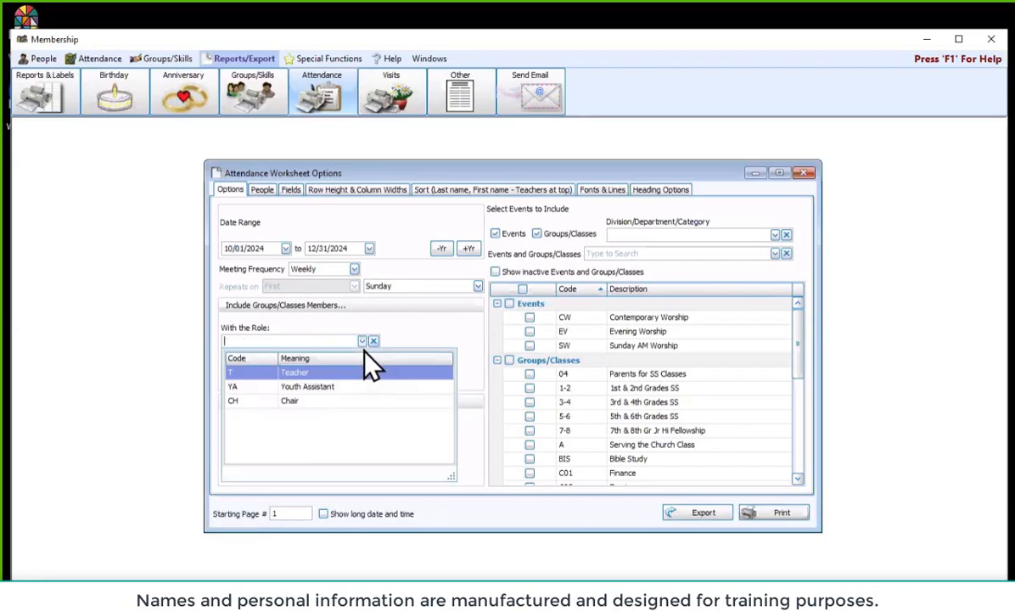
pyautogui.click(408, 332)
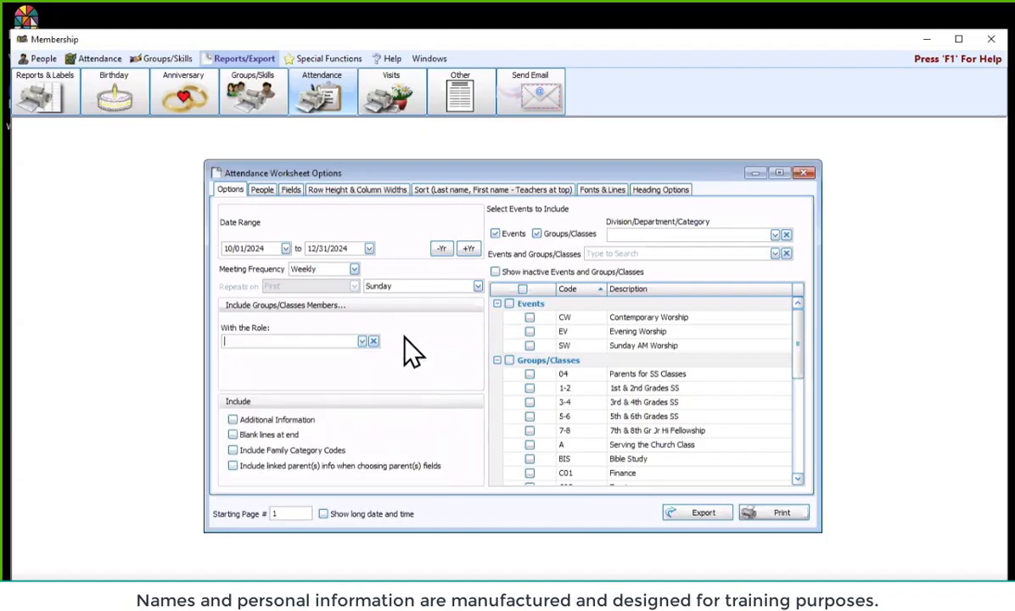
pyautogui.click(274, 436)
pyautogui.click(529, 346)
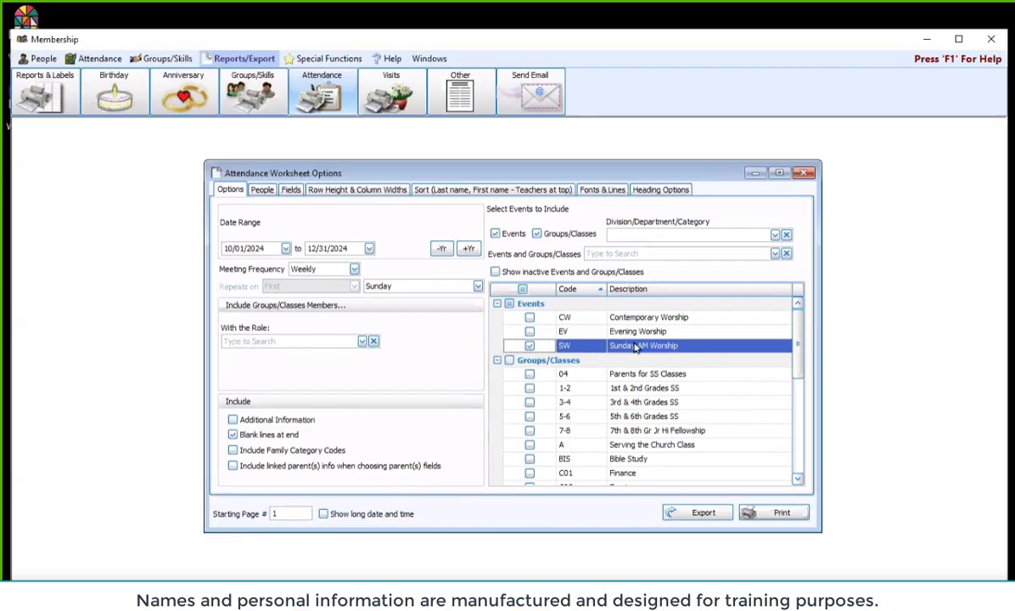
pyautogui.click(529, 345)
pyautogui.click(530, 402)
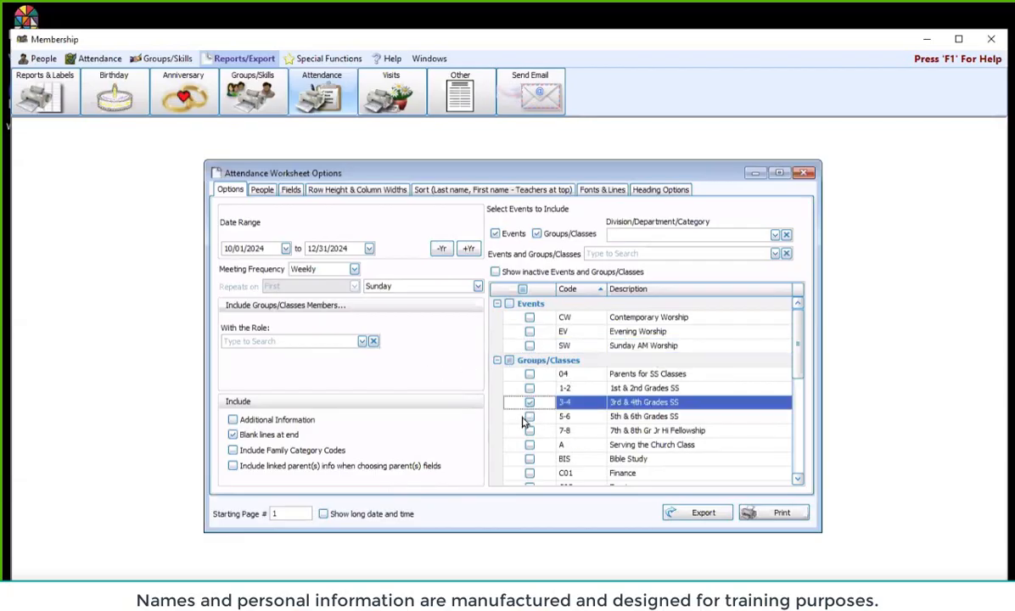
pyautogui.click(781, 513)
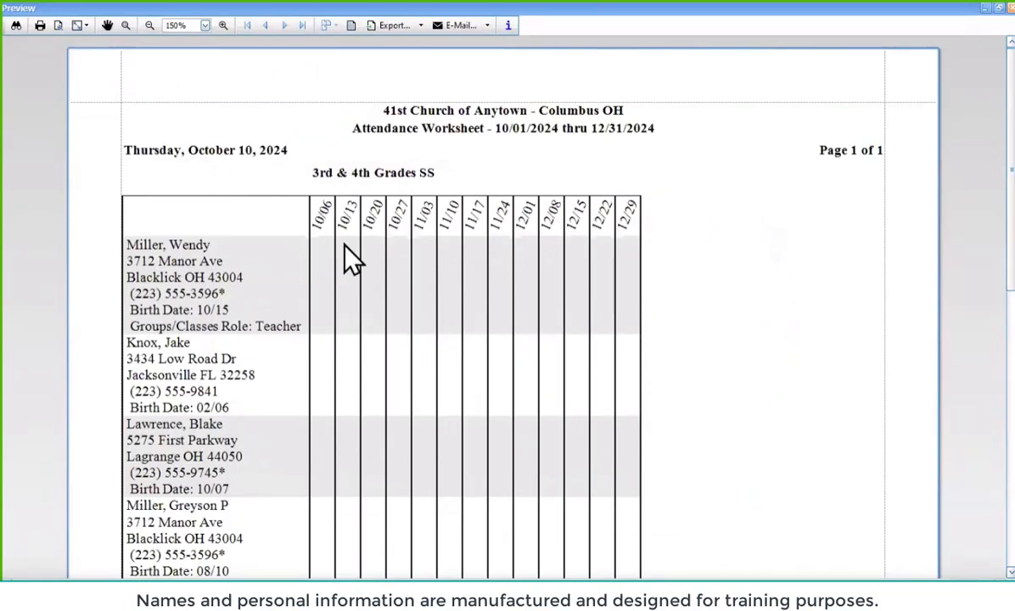
# Step: Look through the worksheet's meeting dates, class member details, and blank lines, and close the preview
pyautogui.scroll(-5, 246, 316)
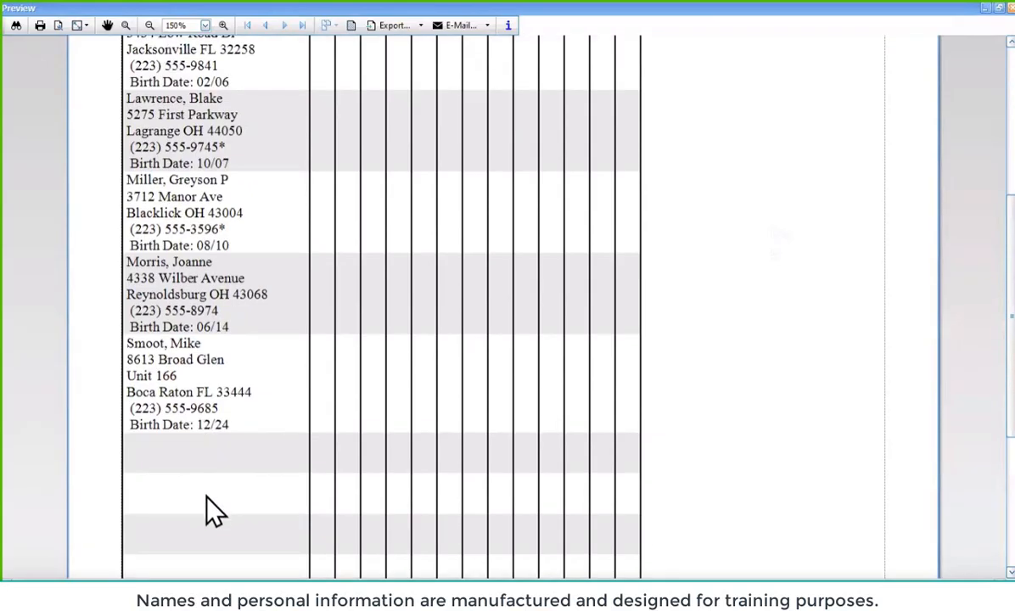
pyautogui.scroll(3, 212, 509)
pyautogui.scroll(3, 213, 509)
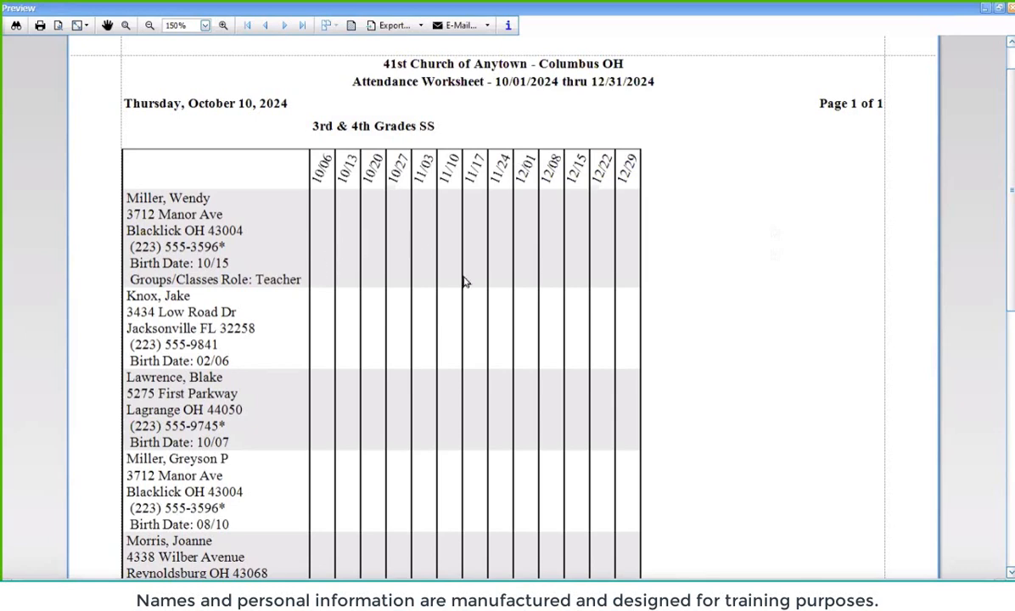
pyautogui.scroll(-5, 371, 317)
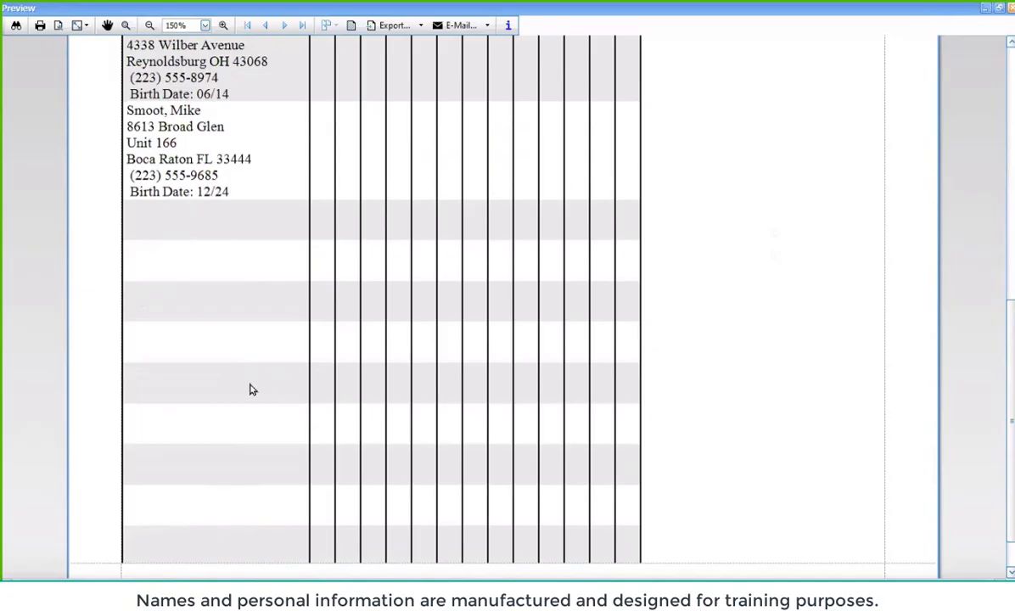
pyautogui.scroll(4, 237, 362)
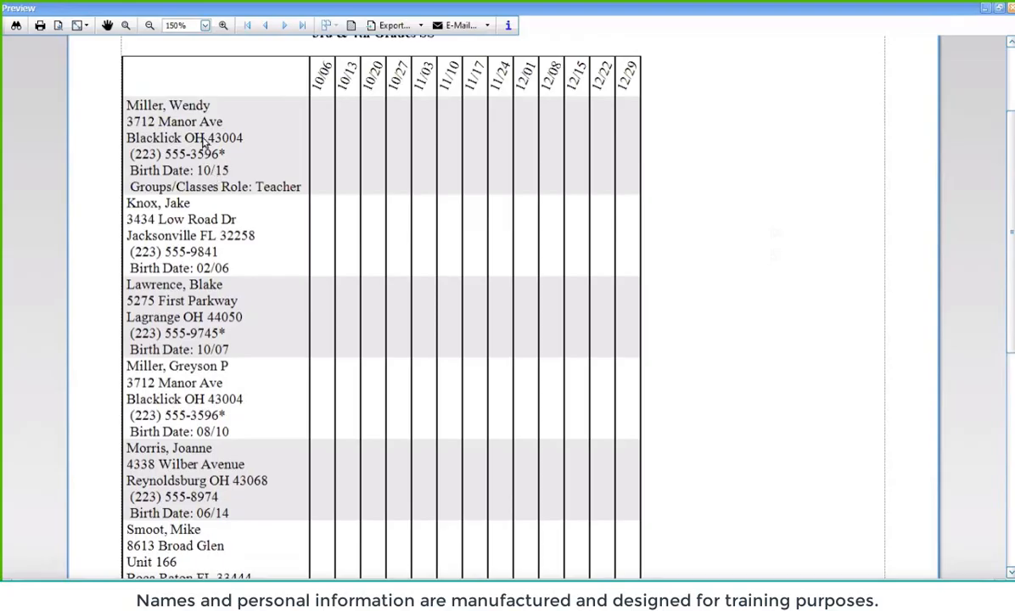
pyautogui.click(1011, 8)
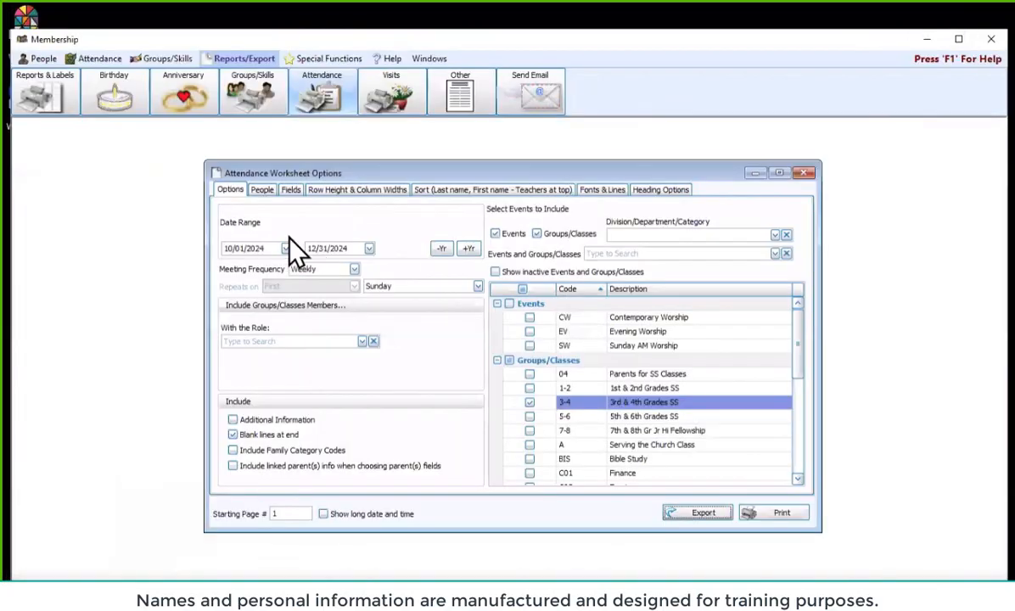
# Step: Remove the Address Block, Primary Phone, and Birth Date from the worksheet's visible fields
pyautogui.click(290, 190)
pyautogui.click(466, 248)
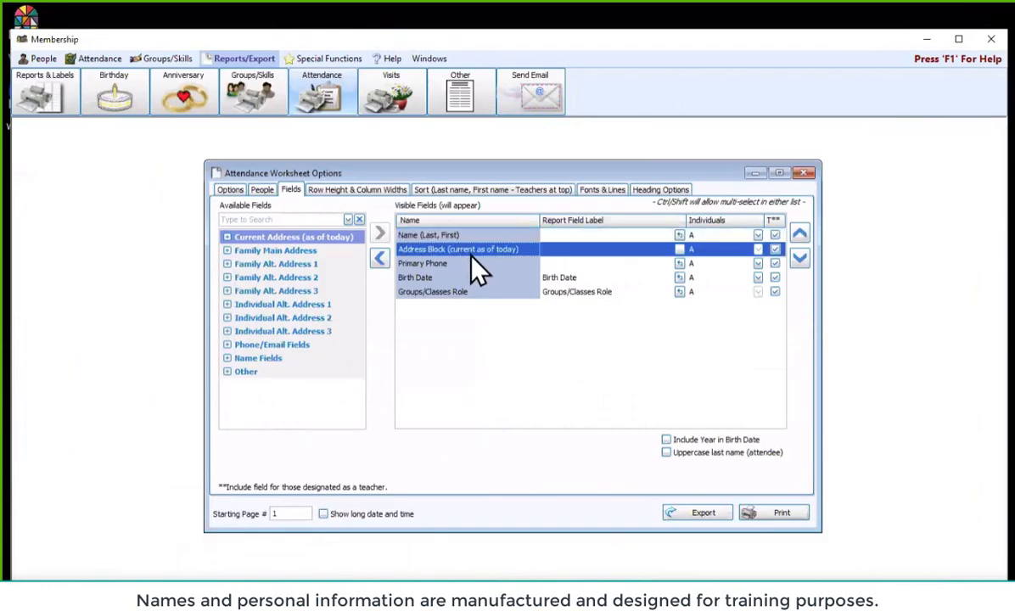
pyautogui.click(466, 249)
pyautogui.doubleClick(472, 254)
pyautogui.doubleClick(472, 254)
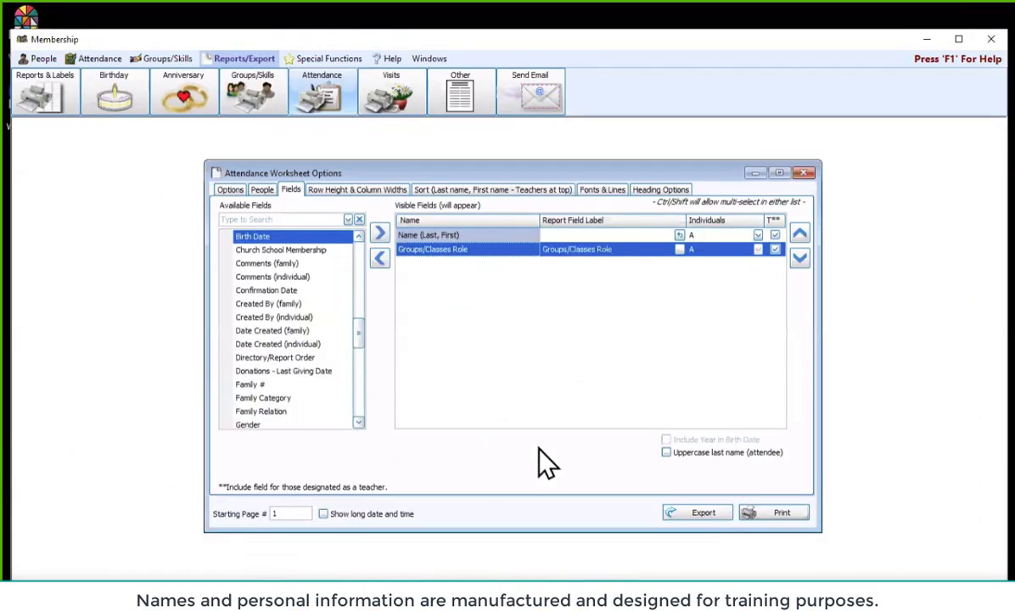
# Step: Preview the 3rd & 4th Grades SS worksheet with only the name and Groups/Classes Role fields, and close the preview
pyautogui.click(776, 514)
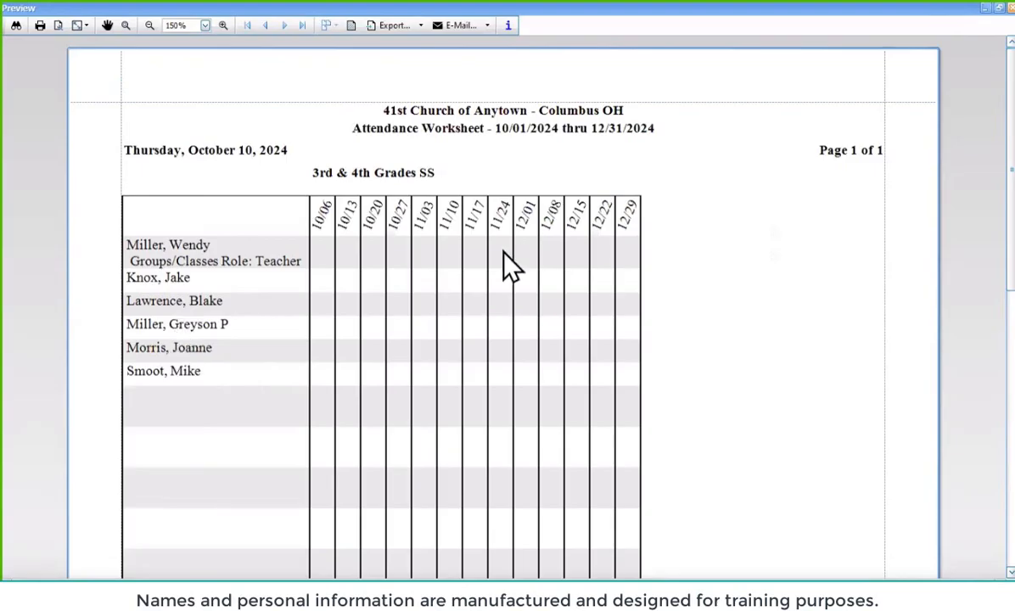
pyautogui.click(1009, 7)
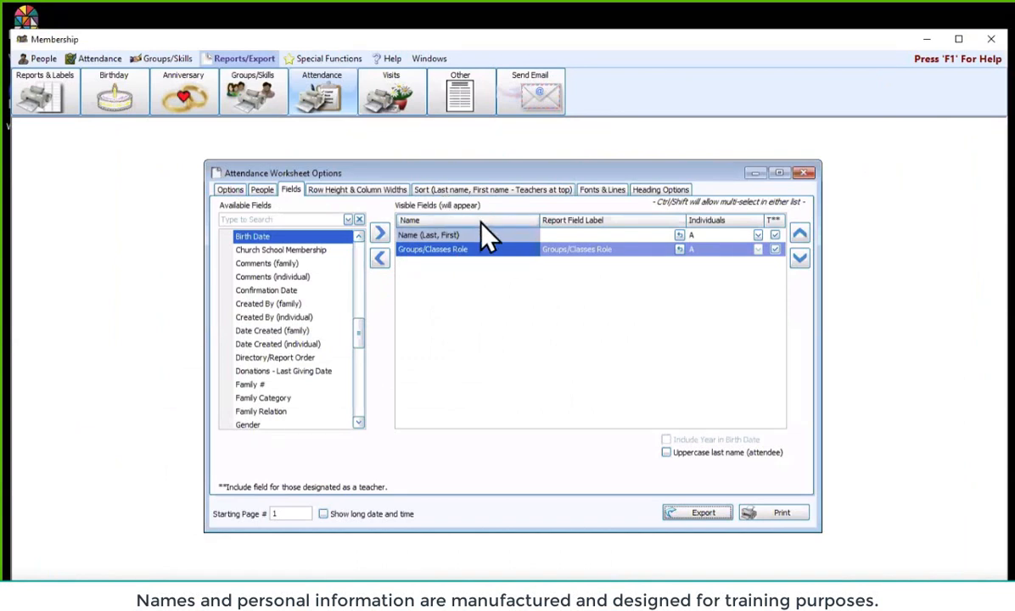
# Step: Review the worksheet's people selection, row height and column width, sort, font, and heading options, and close the worksheet options
pyautogui.click(263, 190)
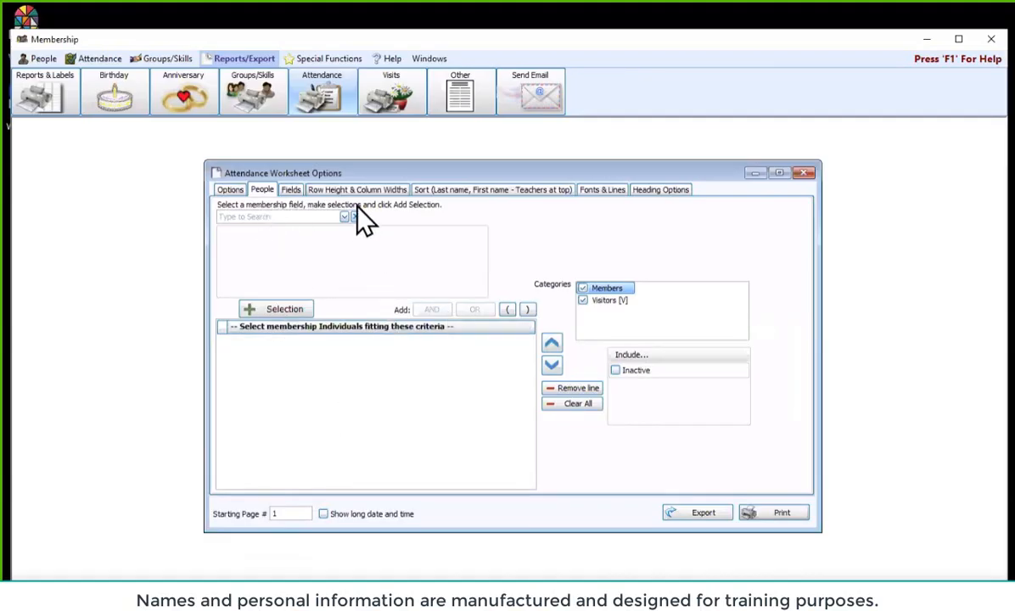
pyautogui.click(397, 190)
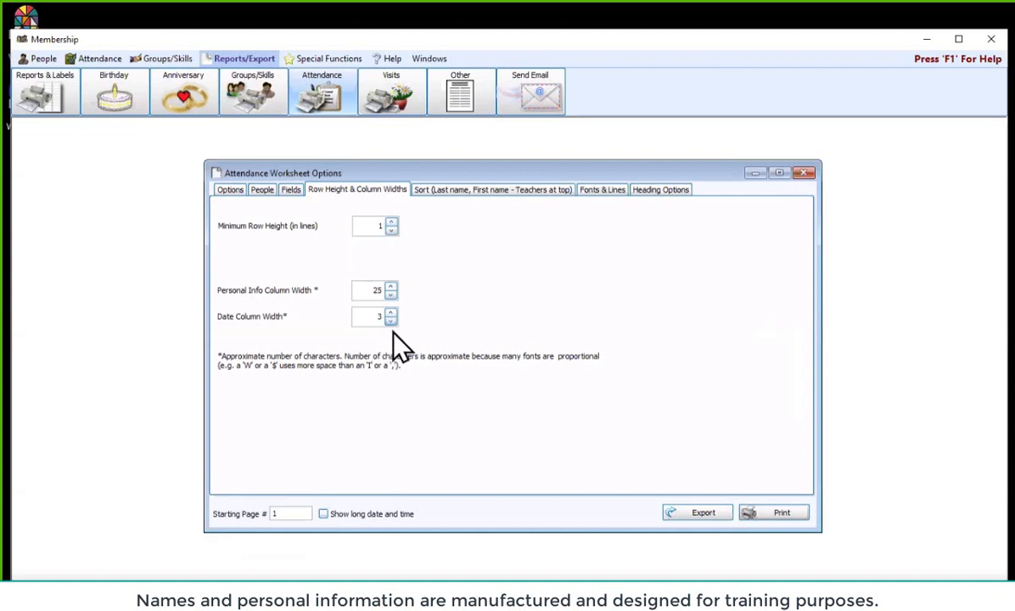
pyautogui.click(525, 190)
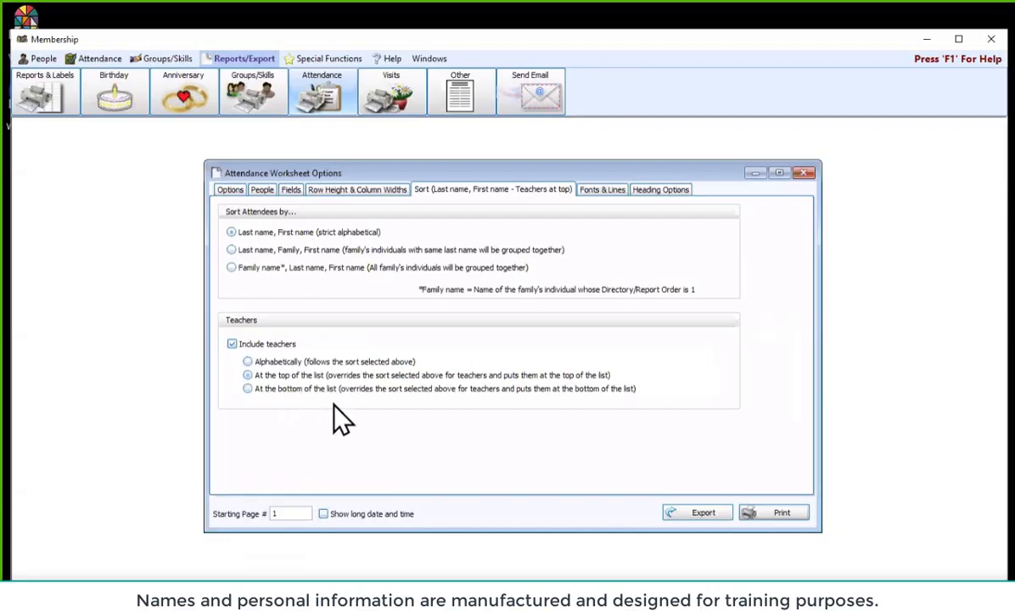
pyautogui.click(605, 191)
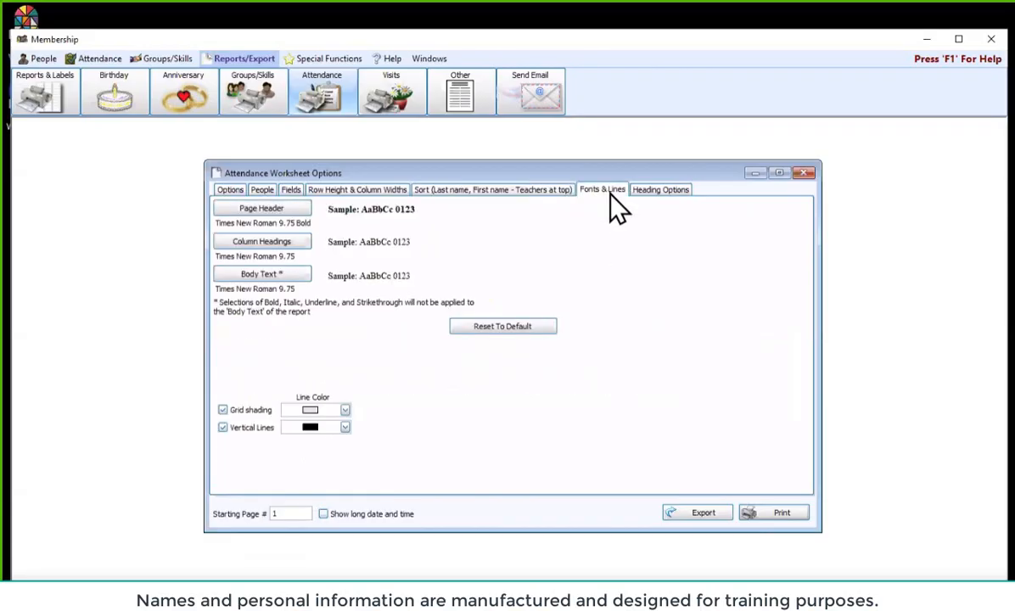
pyautogui.click(662, 190)
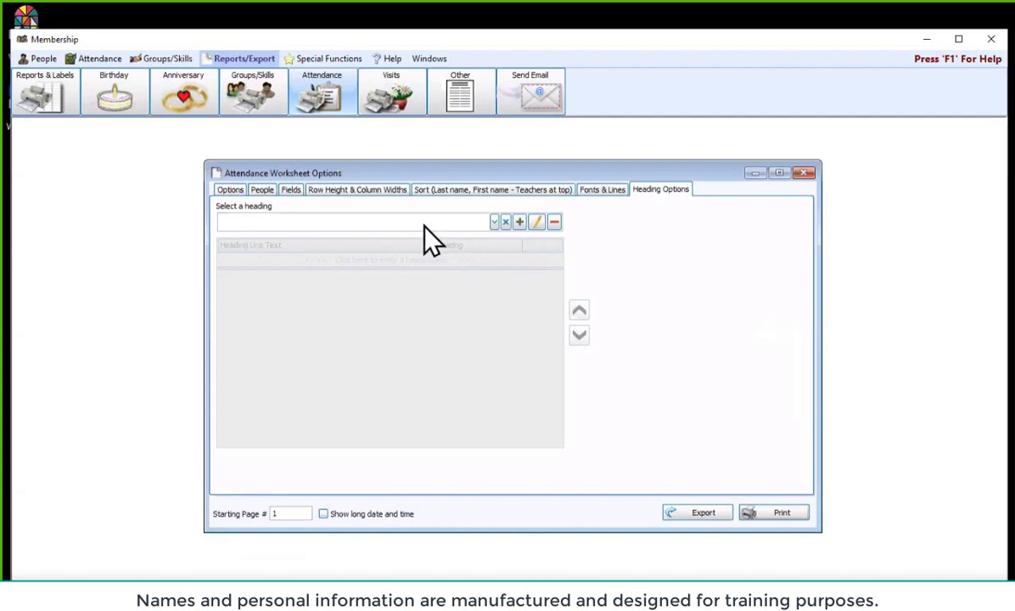
pyautogui.click(230, 190)
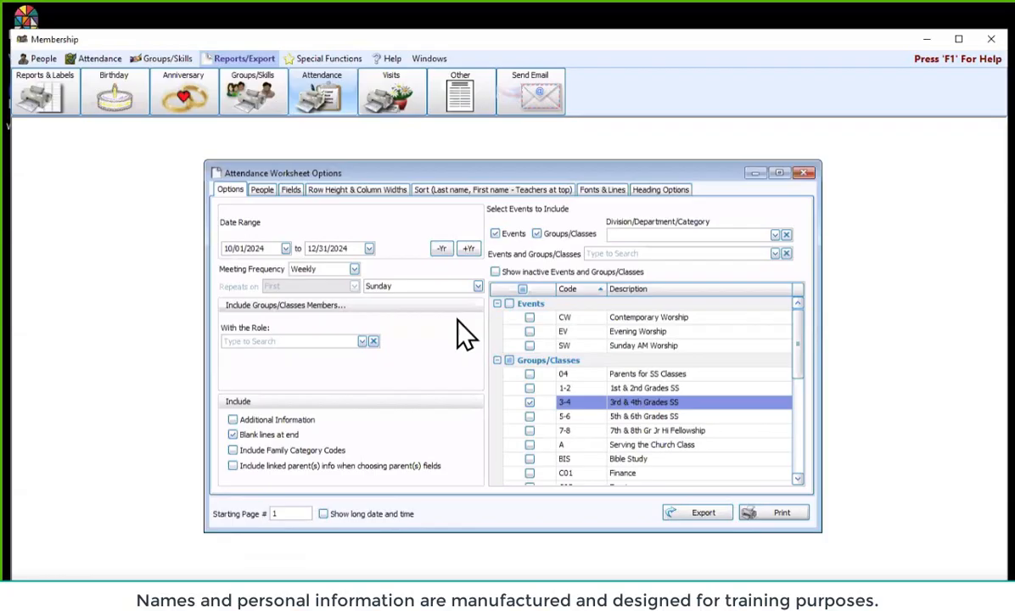
pyautogui.click(805, 175)
# Step: Open the Attendance Report options, select the Sunday AM Worship event, and preview the report
pyautogui.click(331, 102)
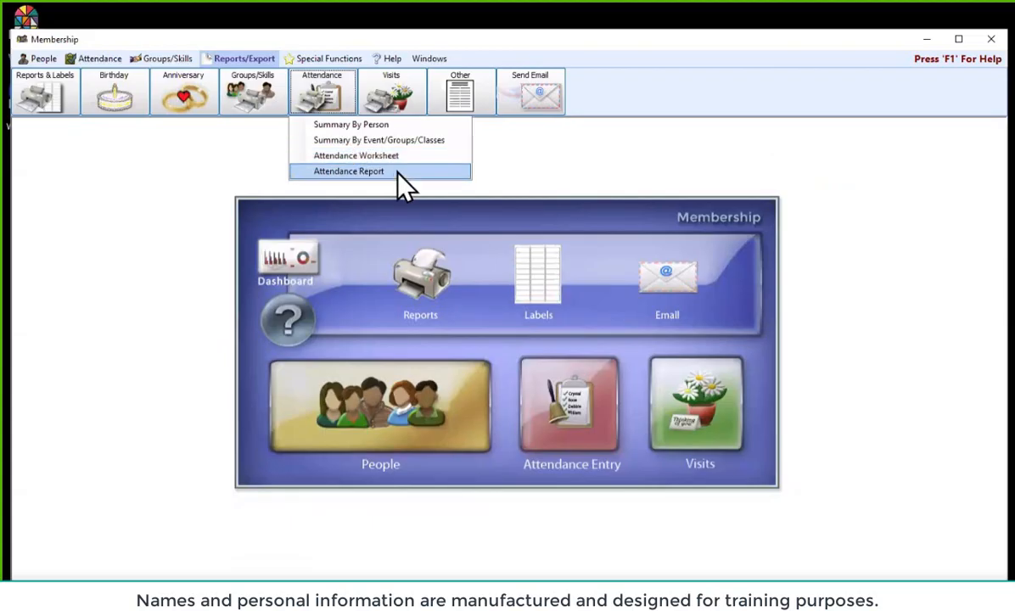
pyautogui.click(330, 174)
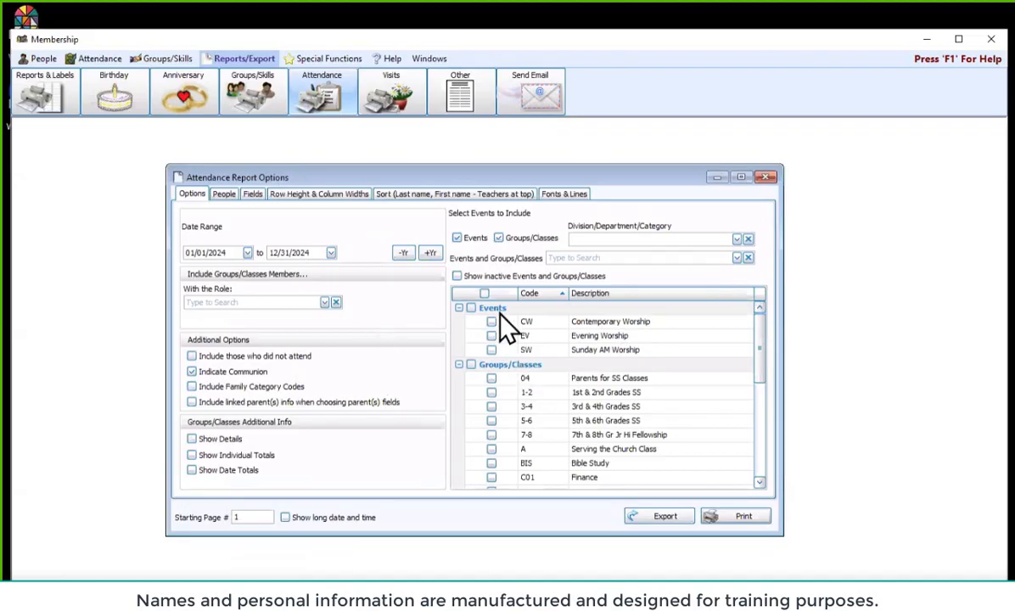
pyautogui.click(491, 350)
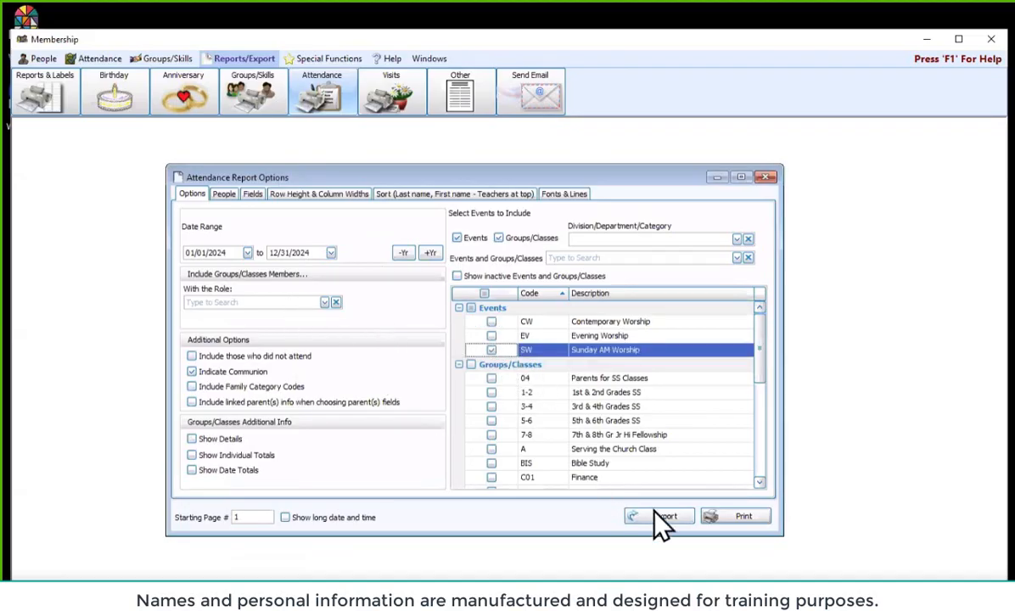
pyautogui.click(750, 520)
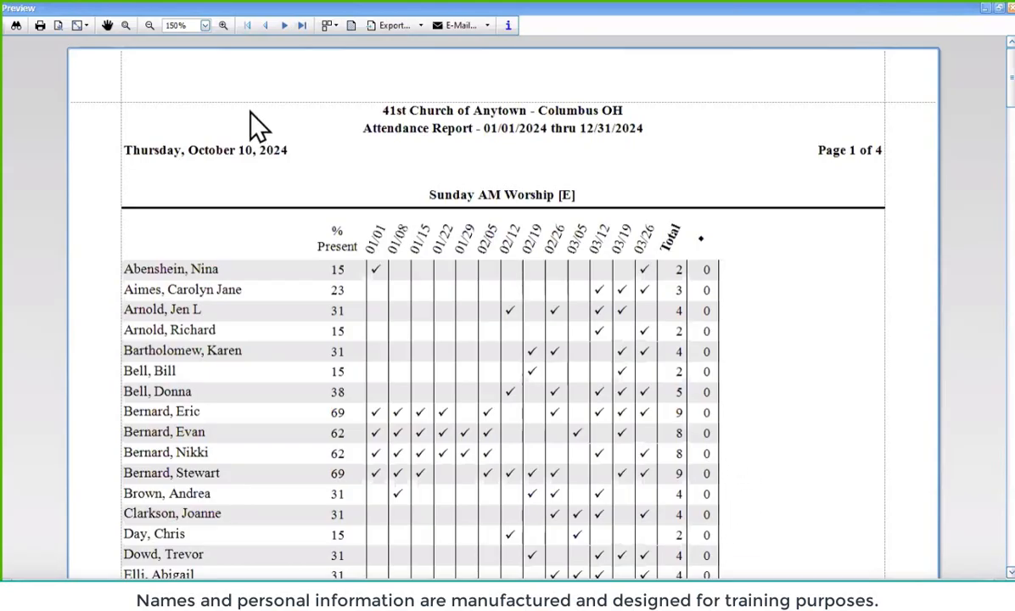
# Step: Check the report's page setup without changing it, and examine the dates, attendance marks, percentages, and totals on the first page
pyautogui.click(57, 28)
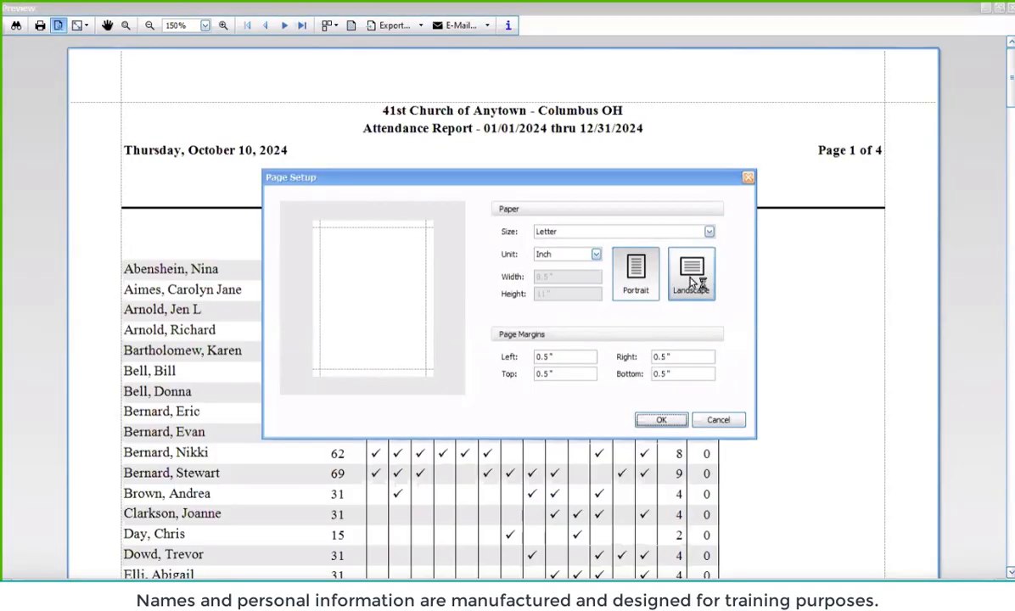
pyautogui.click(717, 420)
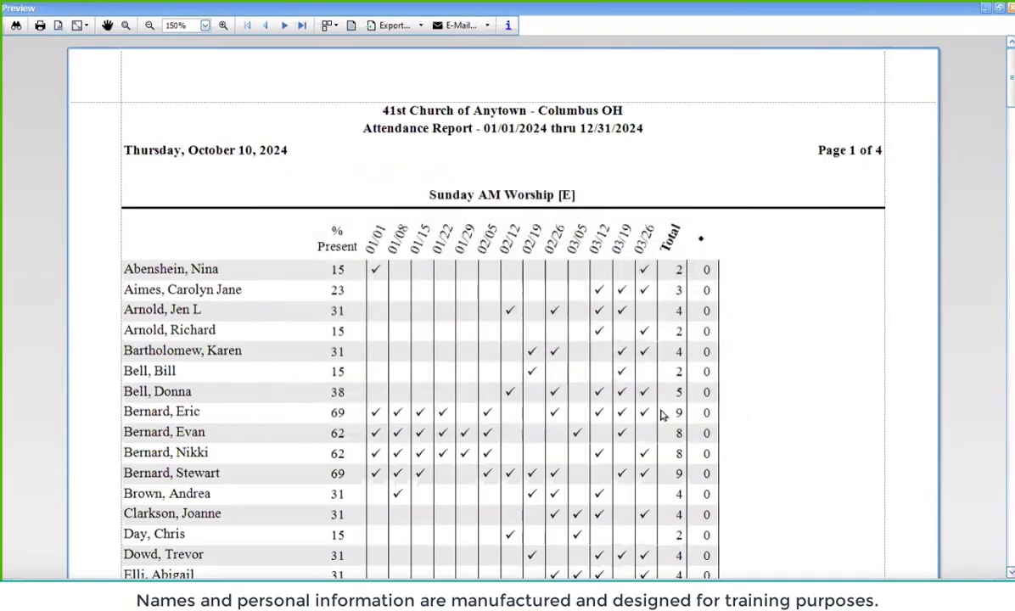
pyautogui.scroll(-3, 594, 411)
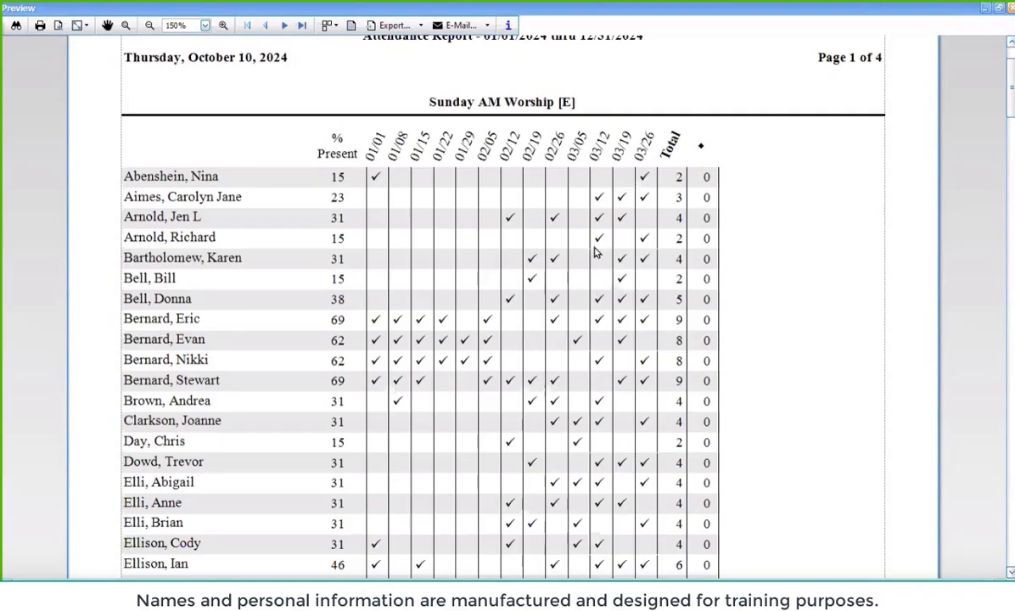
pyautogui.scroll(-6, 595, 255)
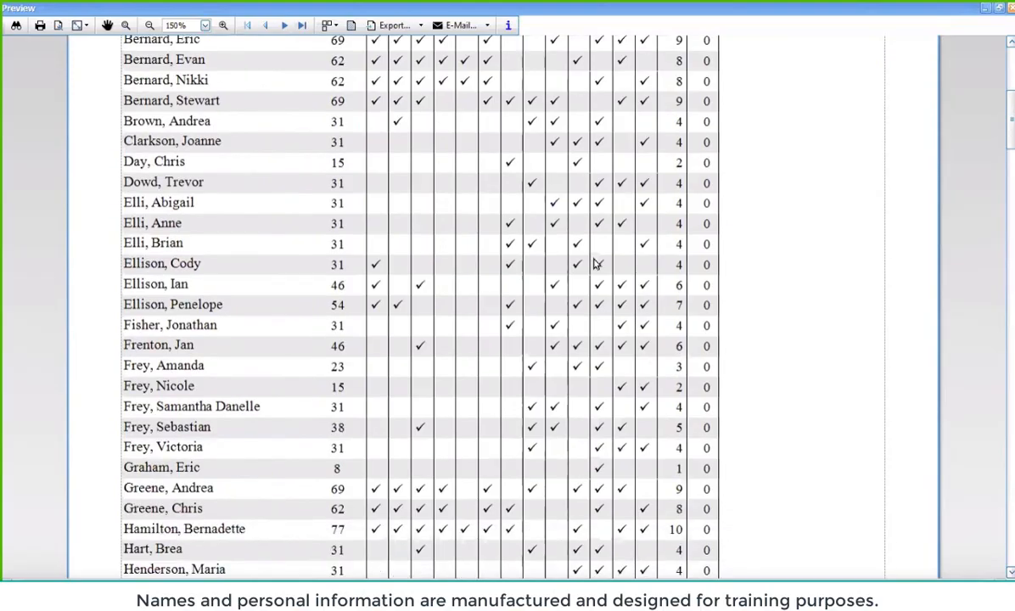
pyautogui.scroll(-3, 596, 264)
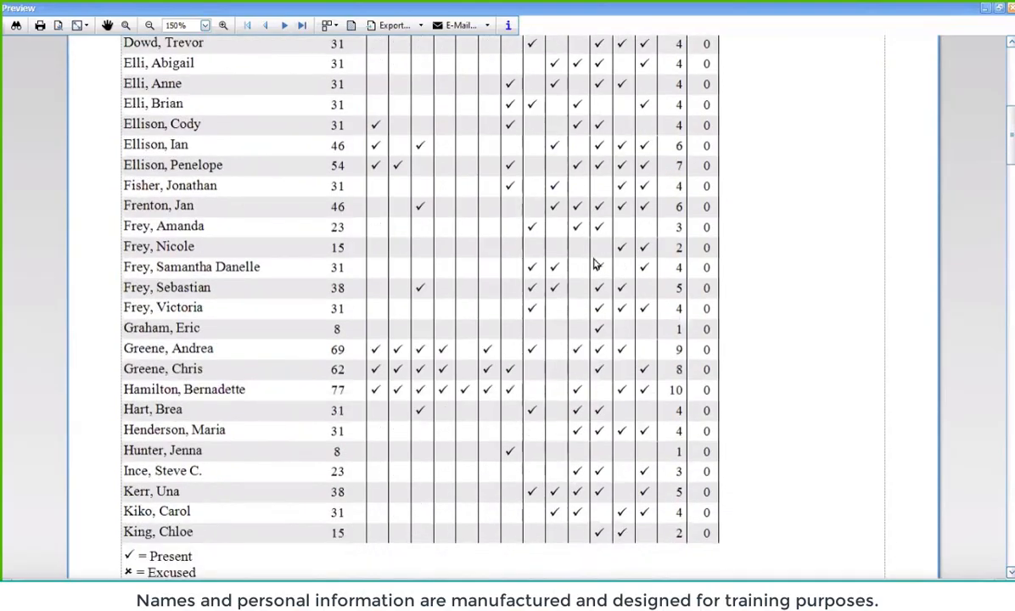
pyautogui.scroll(7, 605, 291)
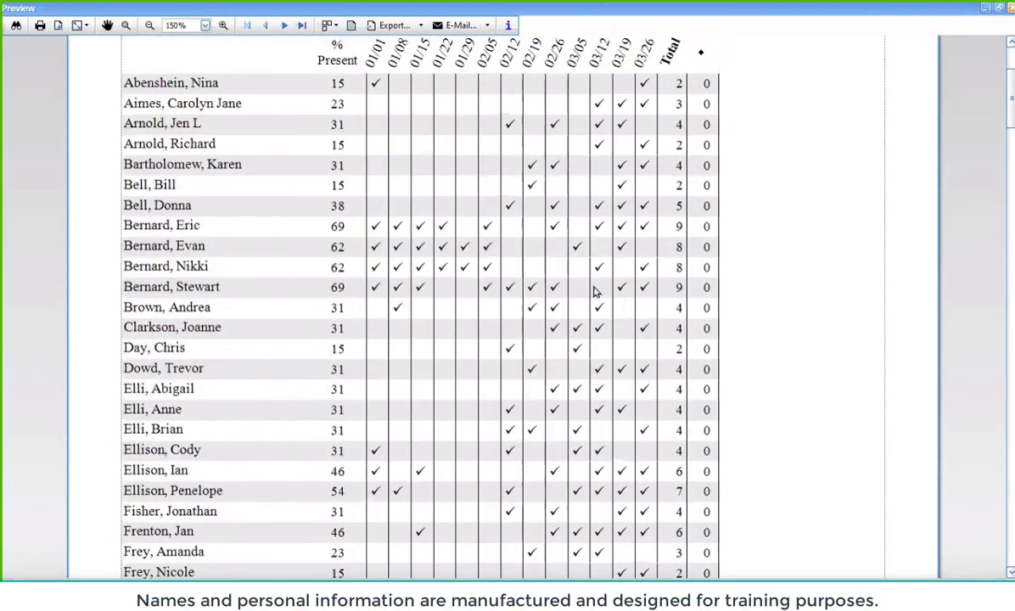
pyautogui.scroll(2, 594, 290)
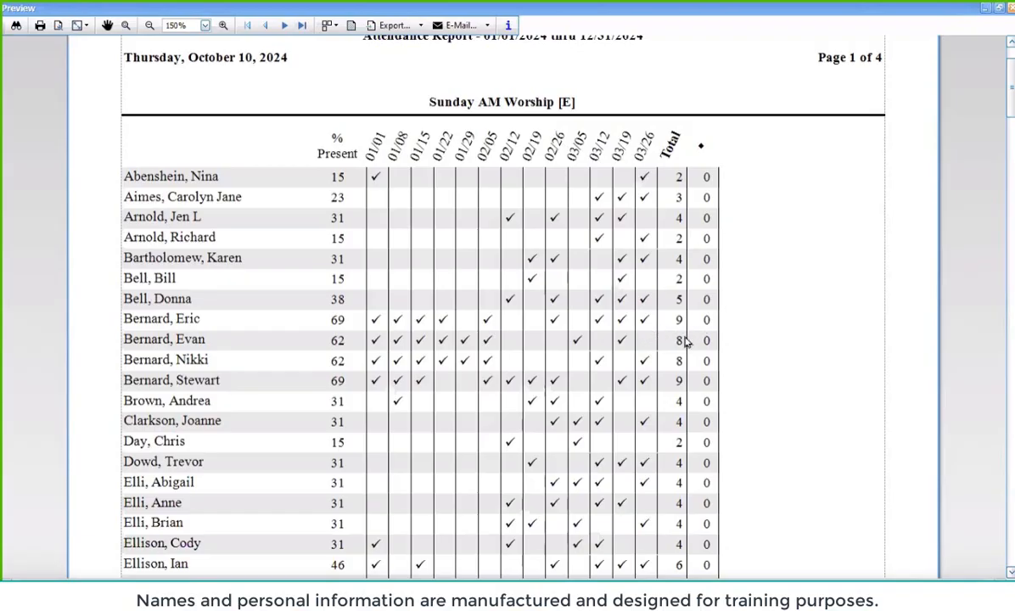
pyautogui.scroll(1, 791, 463)
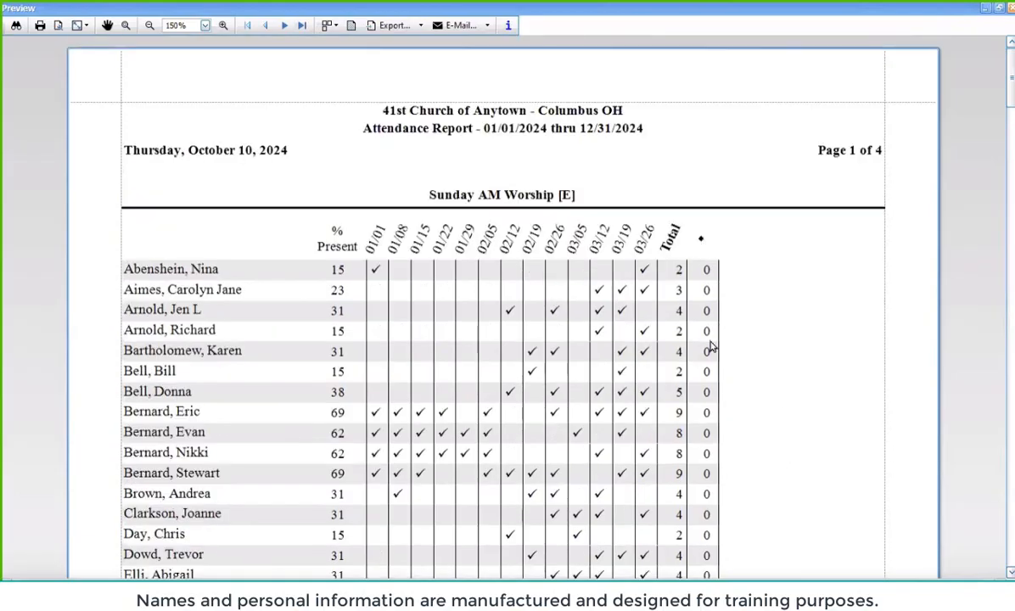
# Step: Look through the report's symbol legend, remaining pages, and final present and communion totals, and close the preview
pyautogui.scroll(-8, 726, 462)
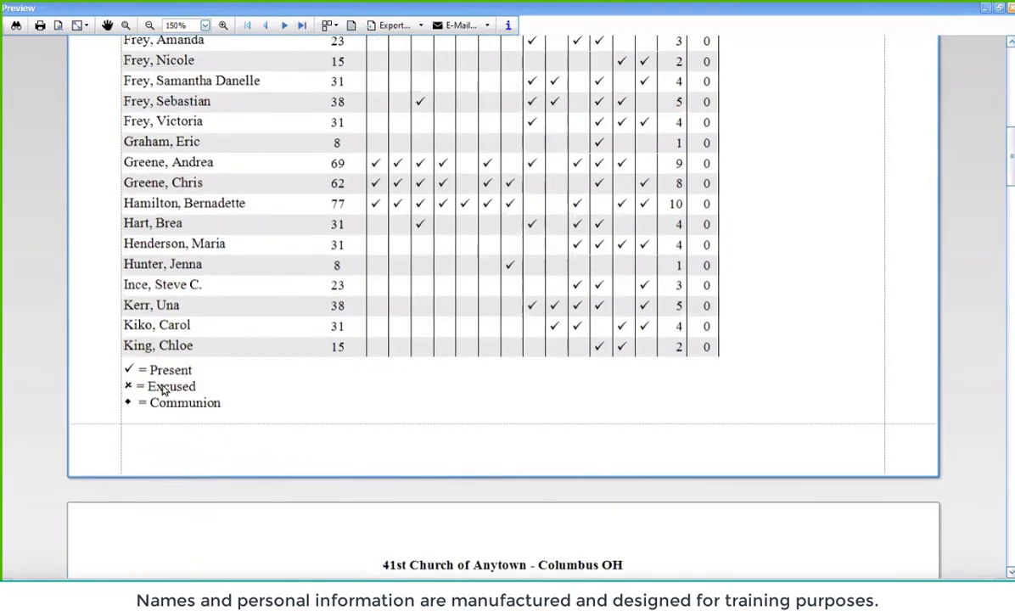
pyautogui.scroll(-2, 355, 496)
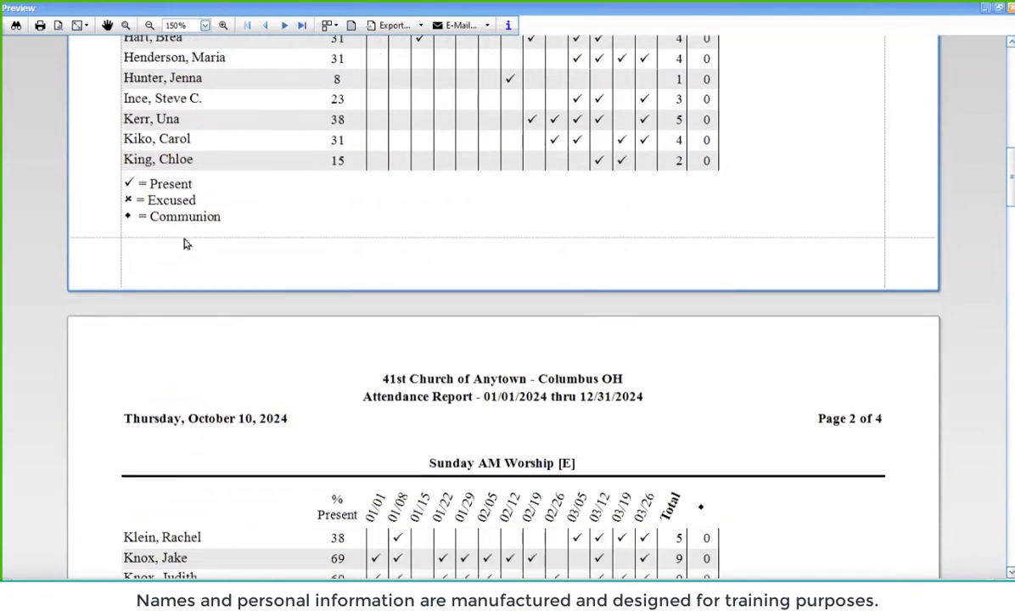
pyautogui.scroll(-3, 229, 391)
pyautogui.scroll(-7, 312, 490)
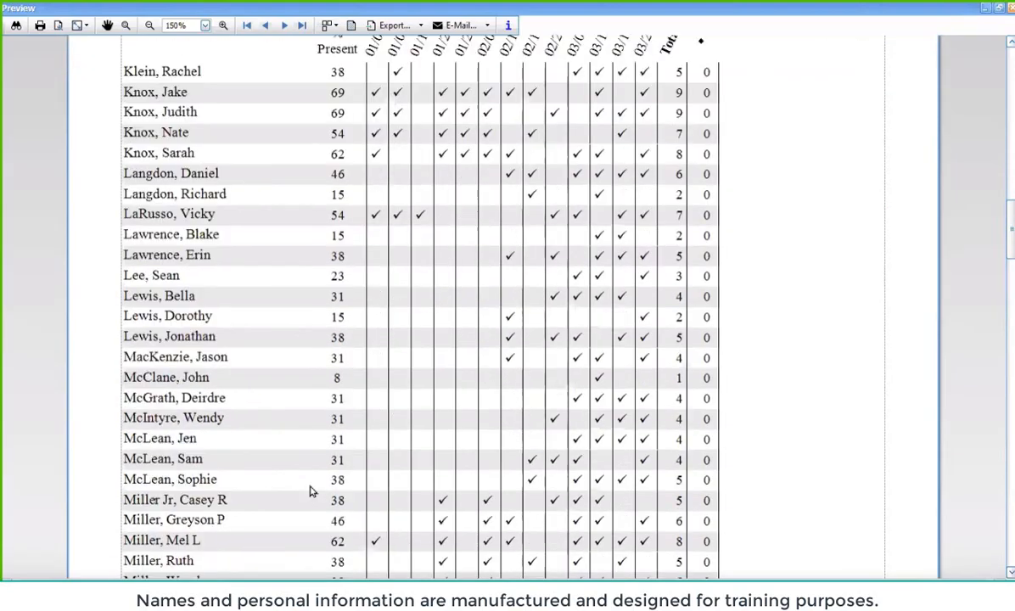
pyautogui.scroll(3, 322, 492)
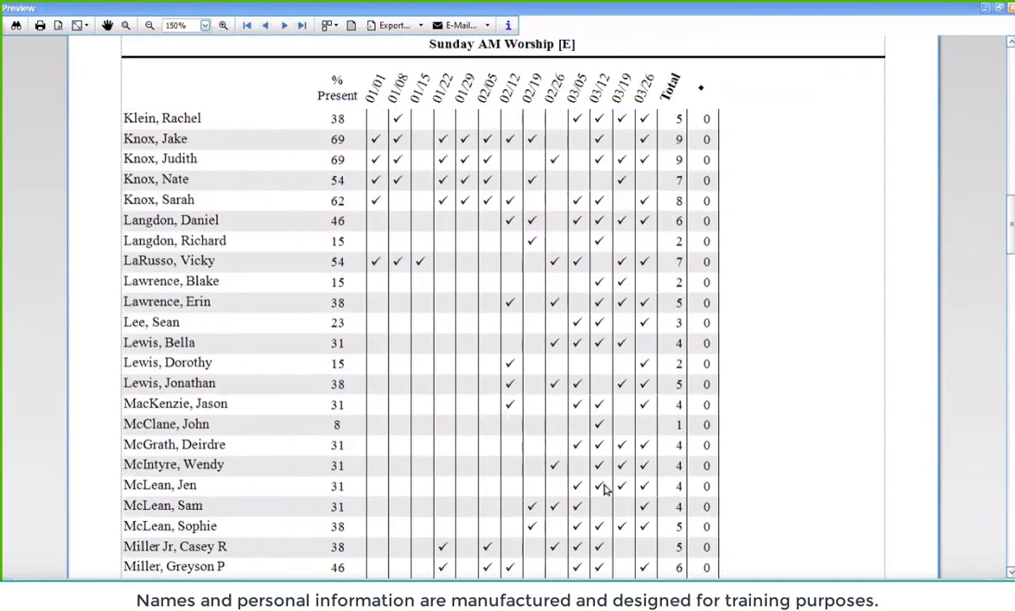
pyautogui.scroll(-7, 492, 442)
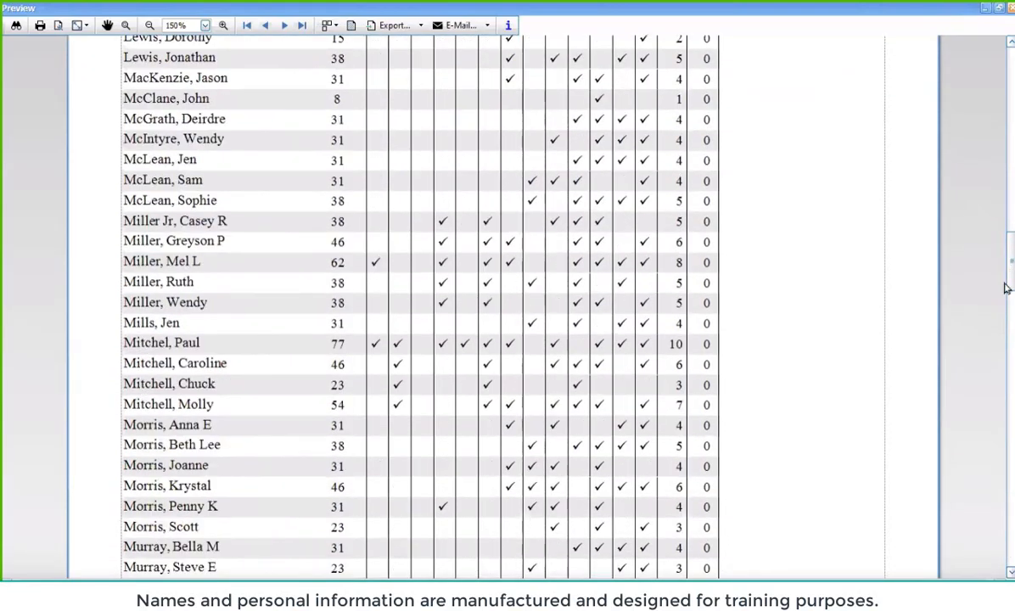
pyautogui.moveTo(1007, 288); pyautogui.dragTo(1010, 482)
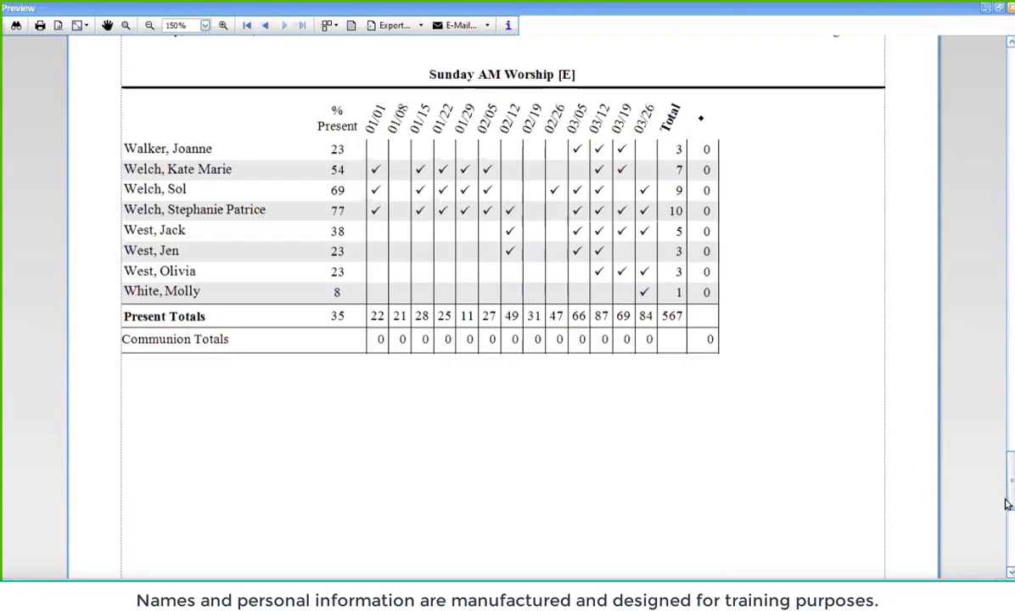
pyautogui.moveTo(1009, 480); pyautogui.dragTo(937, 51)
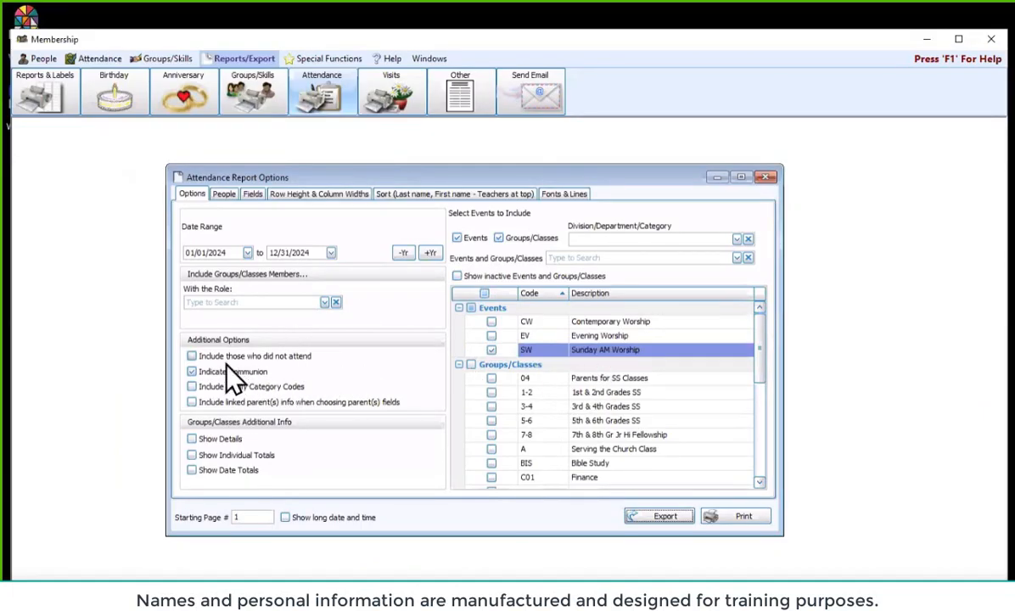
pyautogui.click(305, 364)
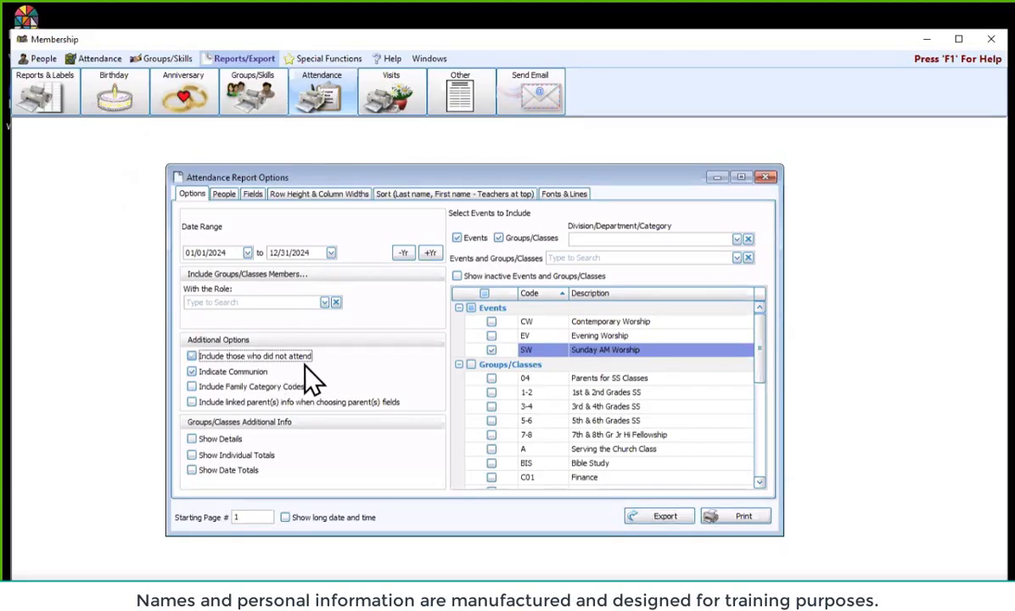
pyautogui.click(304, 364)
pyautogui.press('space')
# Step: Add Address Block (current as of today) to the attendance report's visible fields
pyautogui.click(253, 193)
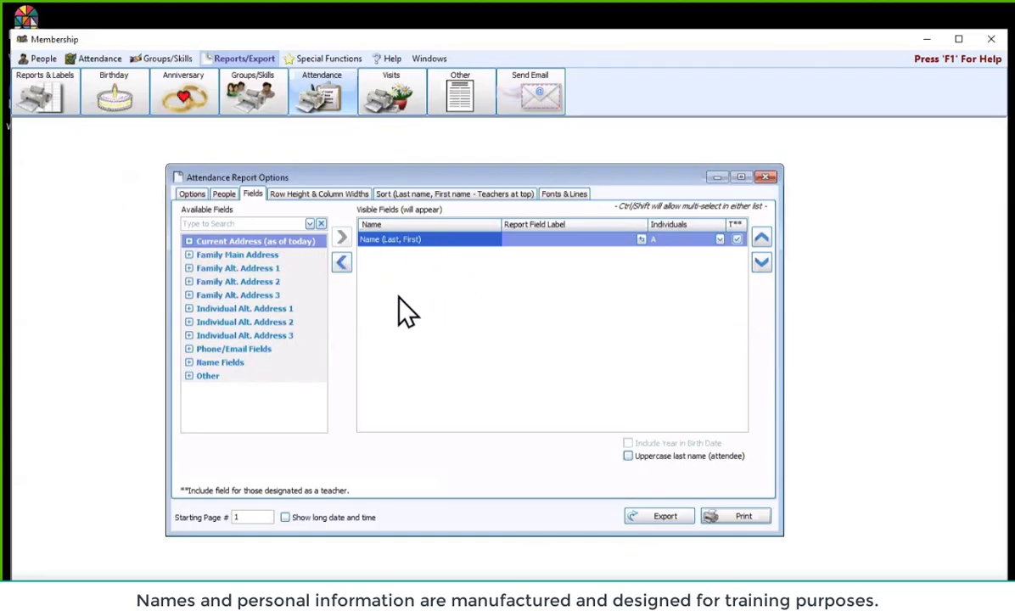
pyautogui.click(189, 242)
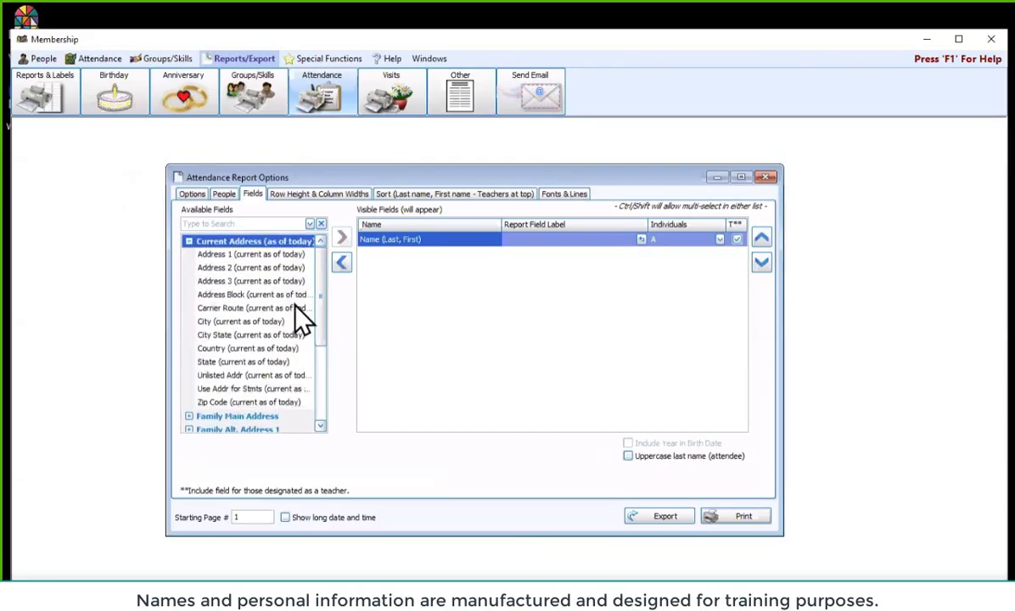
pyautogui.moveTo(260, 297); pyautogui.dragTo(387, 268)
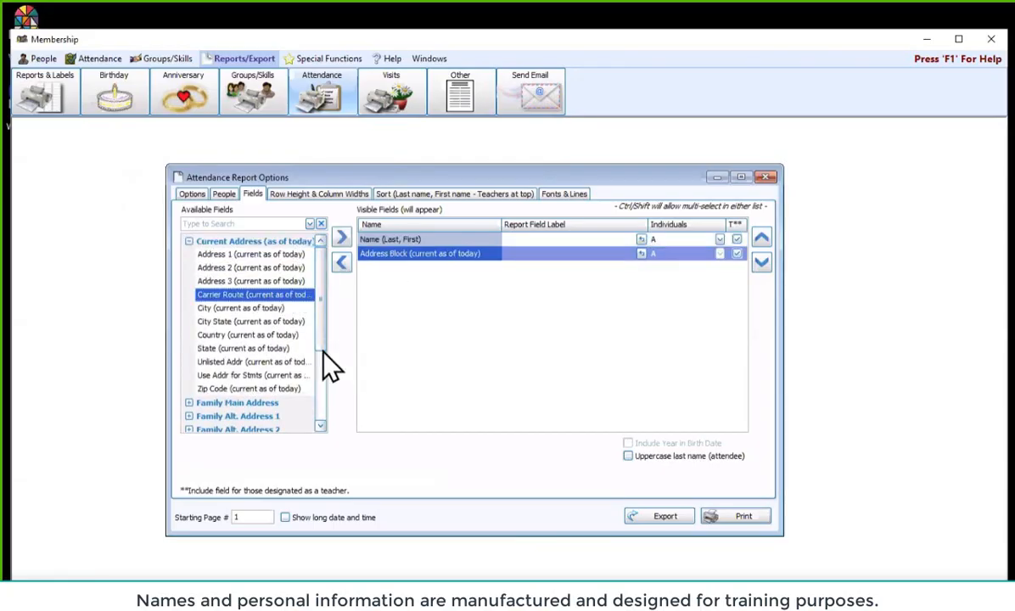
pyautogui.doubleClick(199, 243)
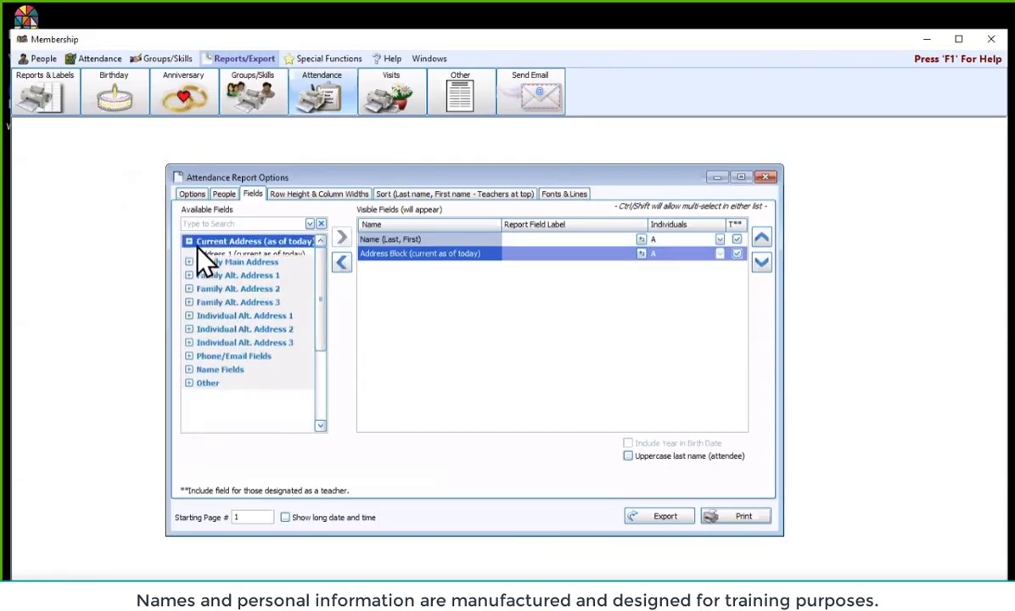
# Step: Preview the attendance report with the addresses, close the preview, and remove the Address Block from the visible fields
pyautogui.click(736, 517)
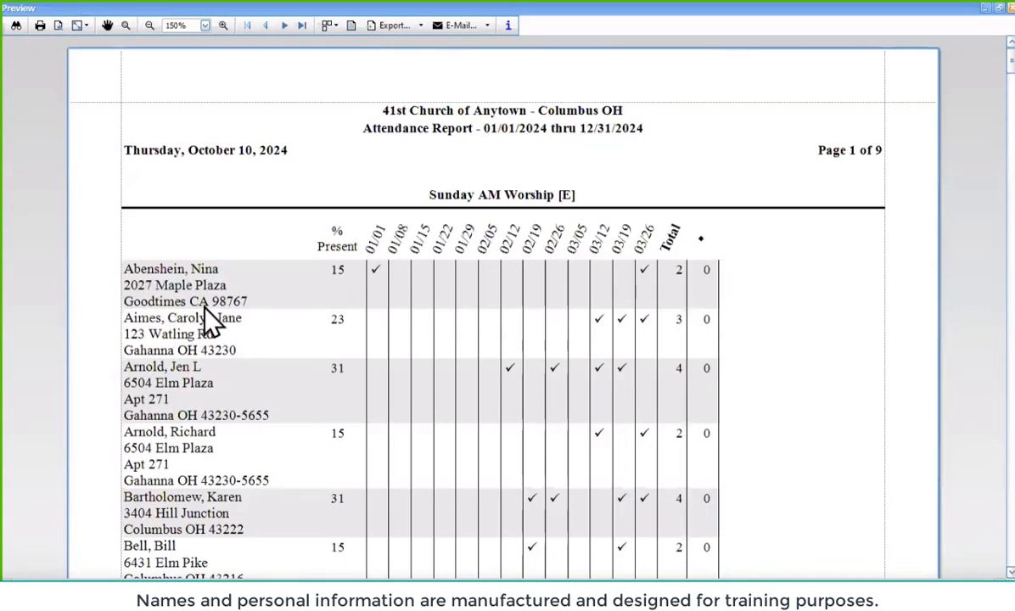
pyautogui.click(1009, 7)
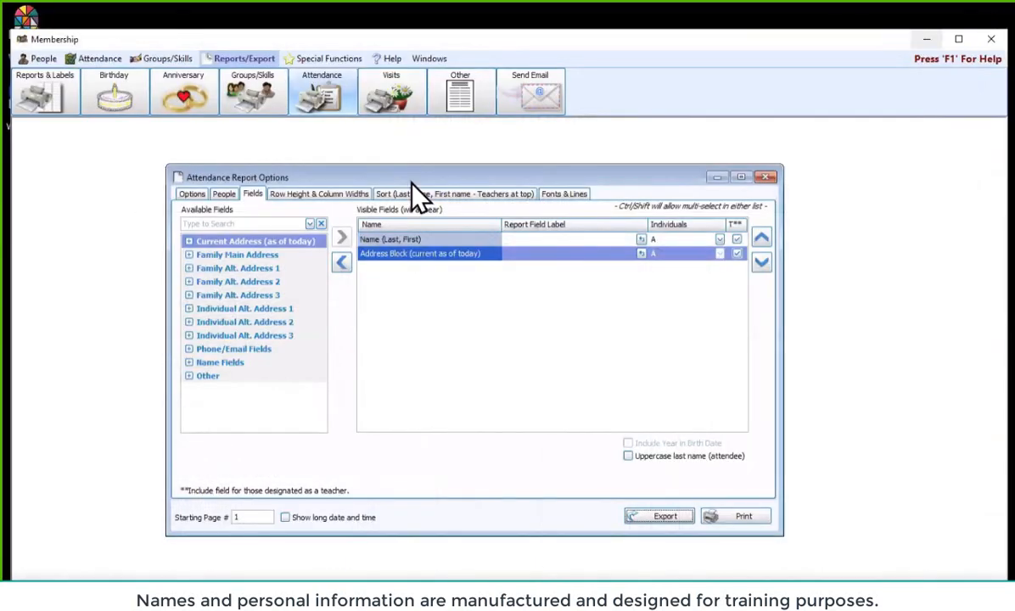
pyautogui.doubleClick(378, 253)
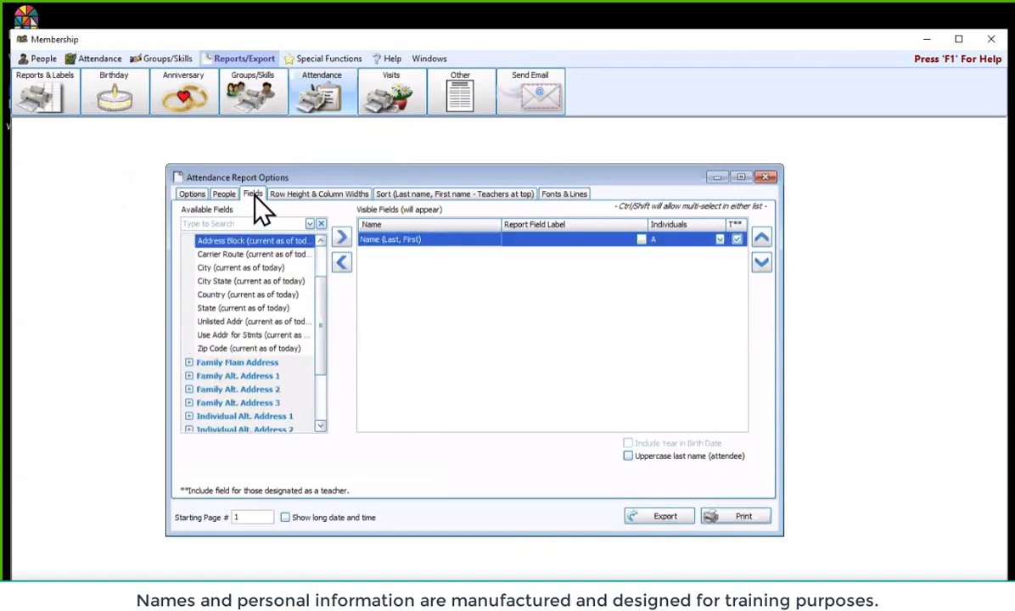
# Step: Check the report's available fields and people selection criteria, and try shifting the date range back one year and forward again
pyautogui.scroll(2, 297, 343)
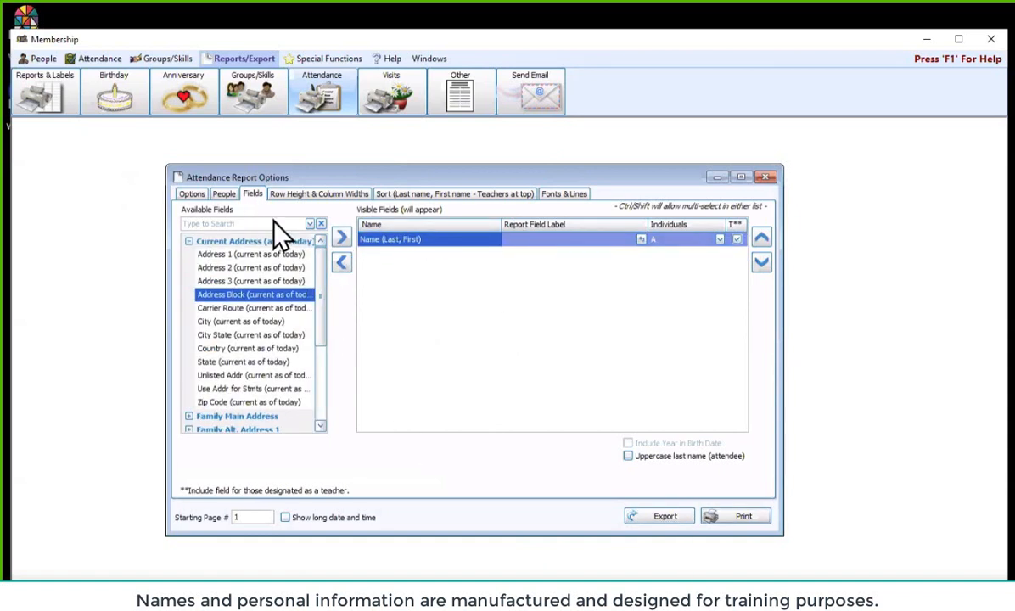
pyautogui.click(224, 194)
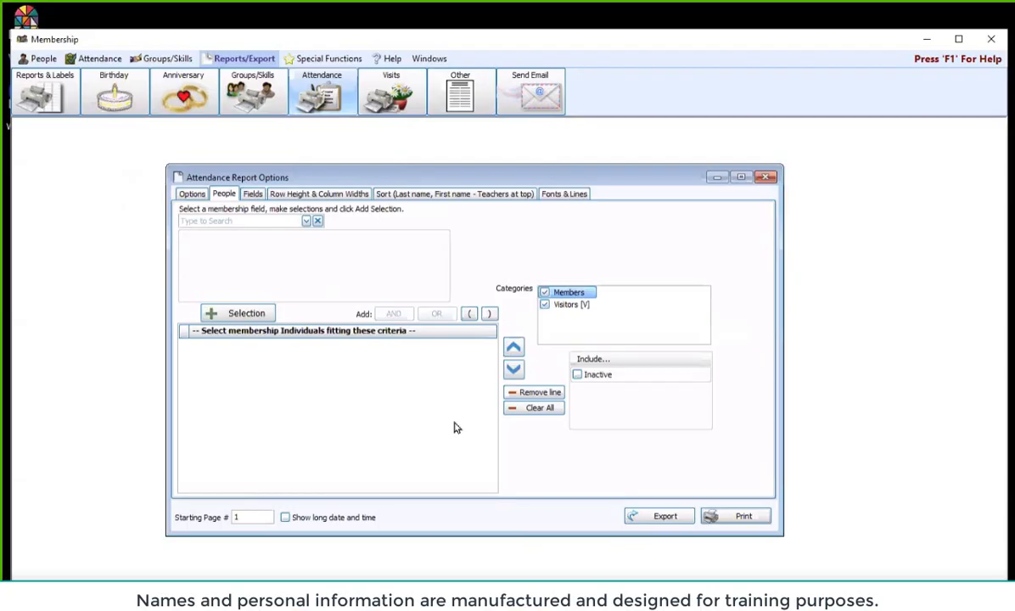
pyautogui.click(191, 193)
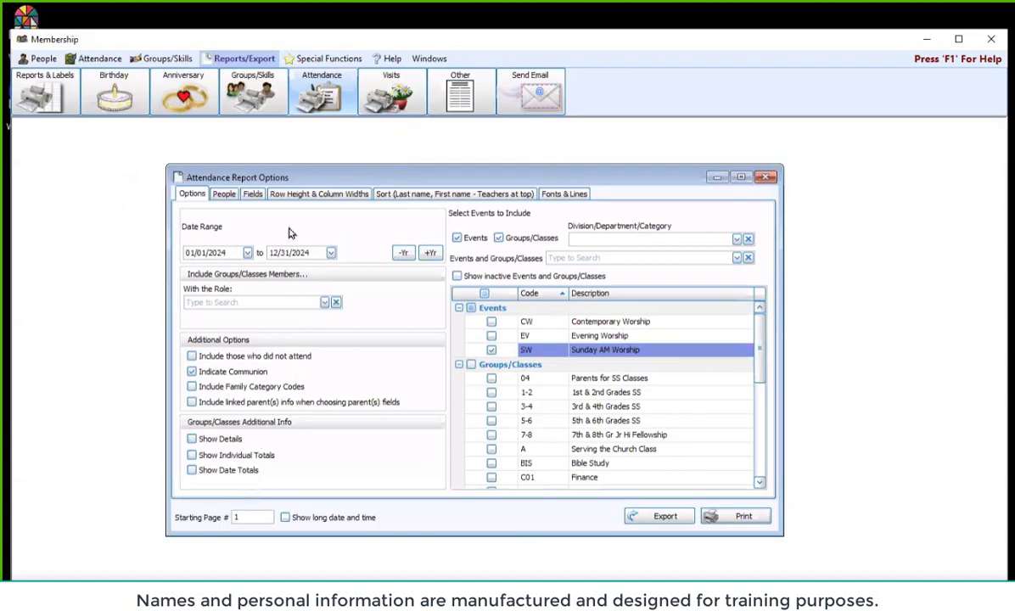
pyautogui.click(401, 253)
pyautogui.click(430, 253)
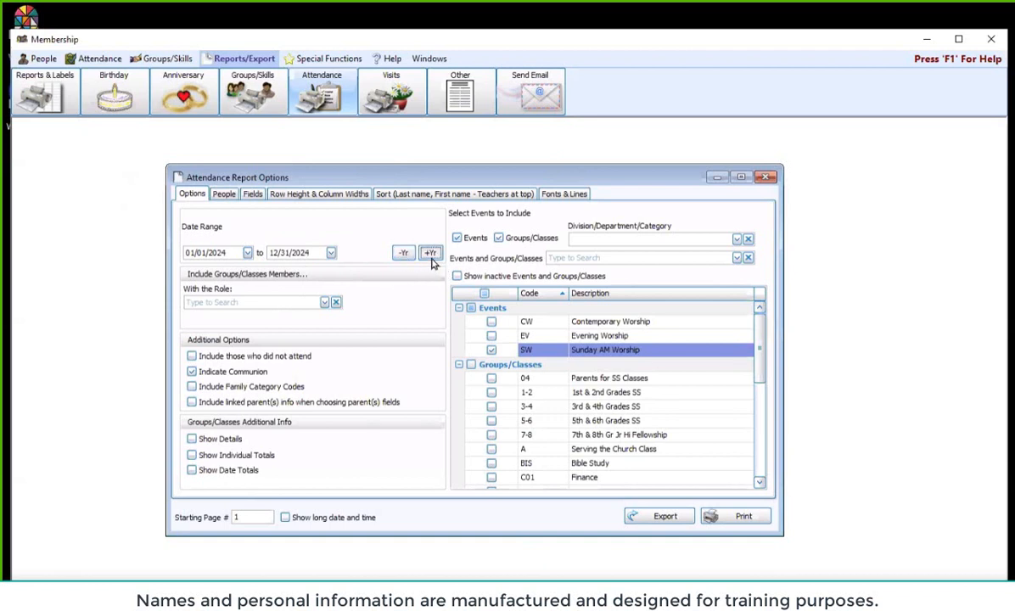
# Step: Review the attendance report's attendee and teacher sort options, and its font, grid shading and vertical line settings
pyautogui.click(456, 194)
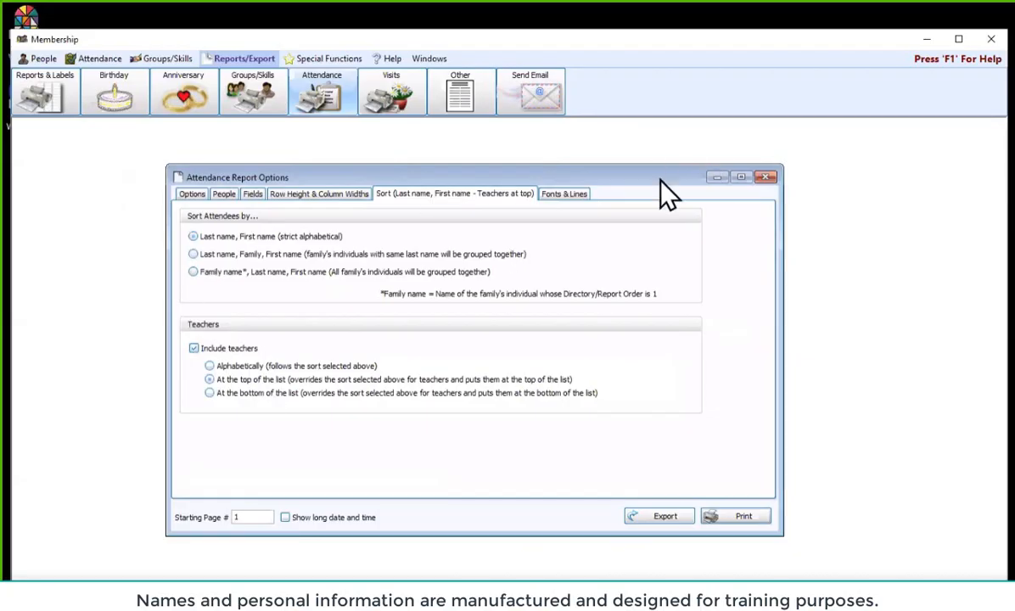
pyautogui.click(584, 197)
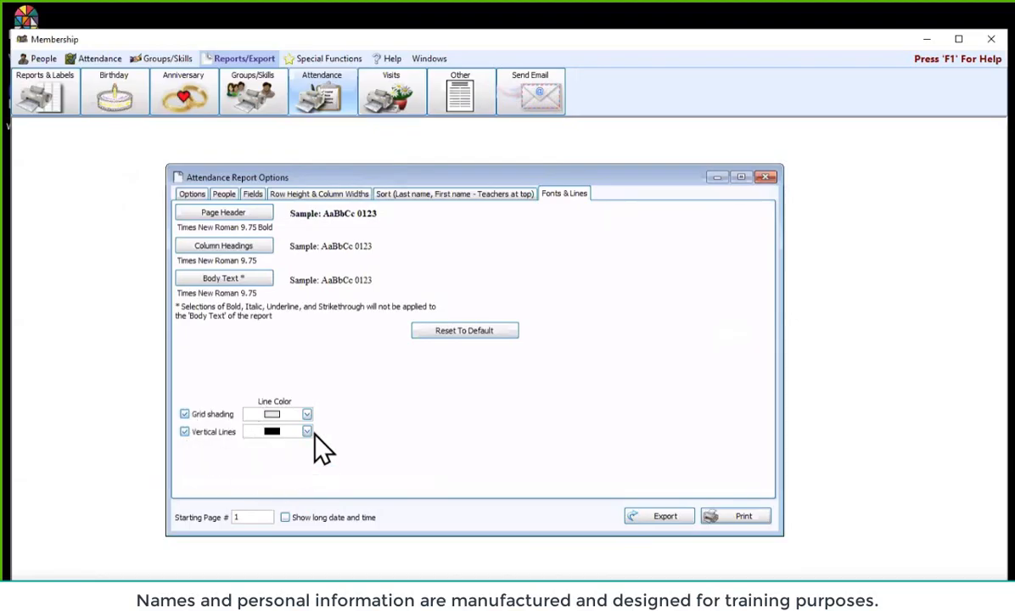
# Step: Preview the Sunday AM Worship attendance report without addresses, and look through the attendance marks and symbol legend on the first page
pyautogui.click(763, 520)
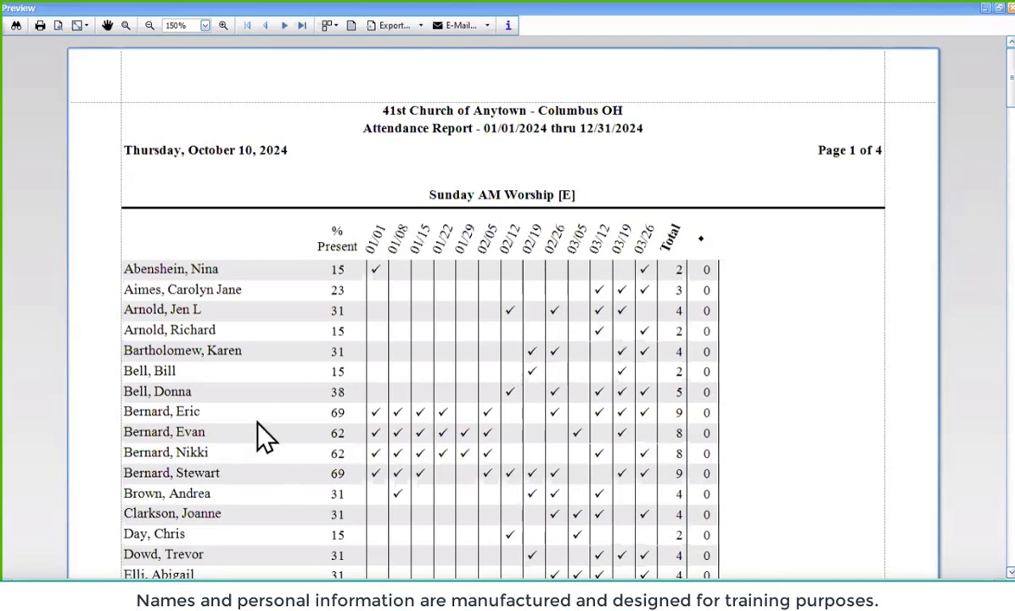
pyautogui.scroll(-6, 397, 390)
pyautogui.scroll(-7, 427, 393)
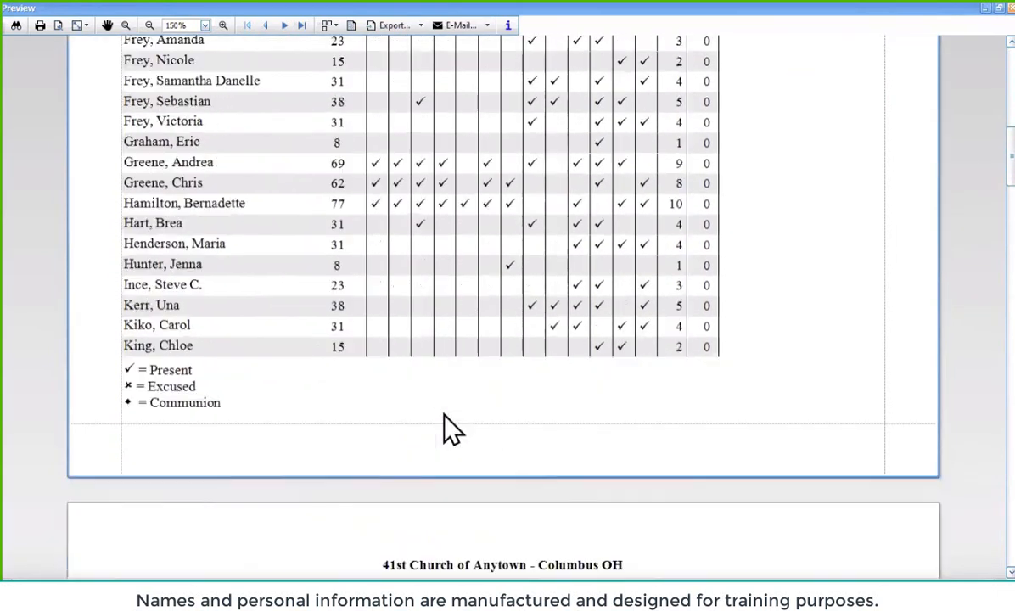
pyautogui.scroll(12, 450, 428)
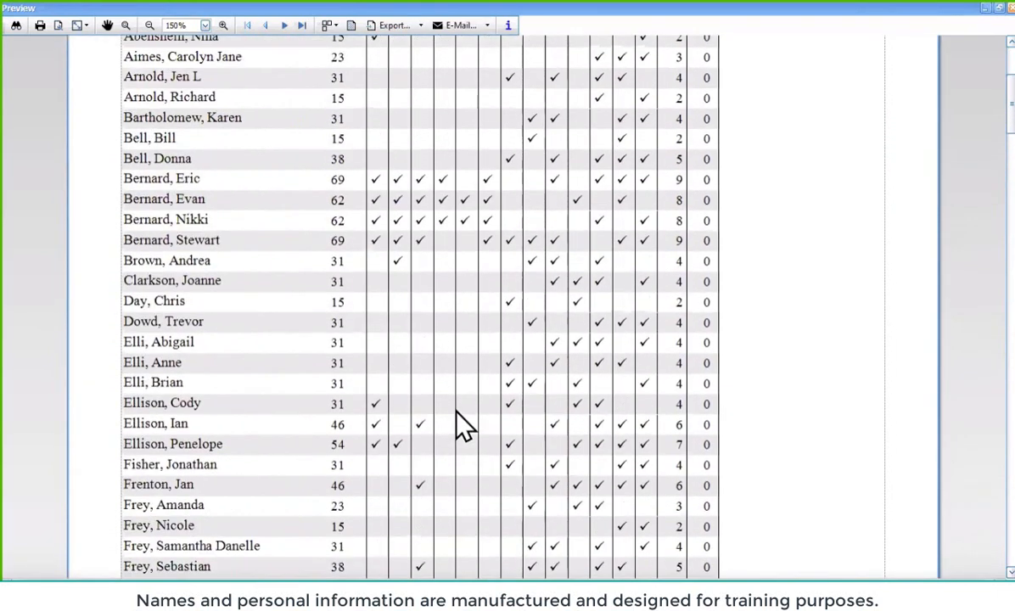